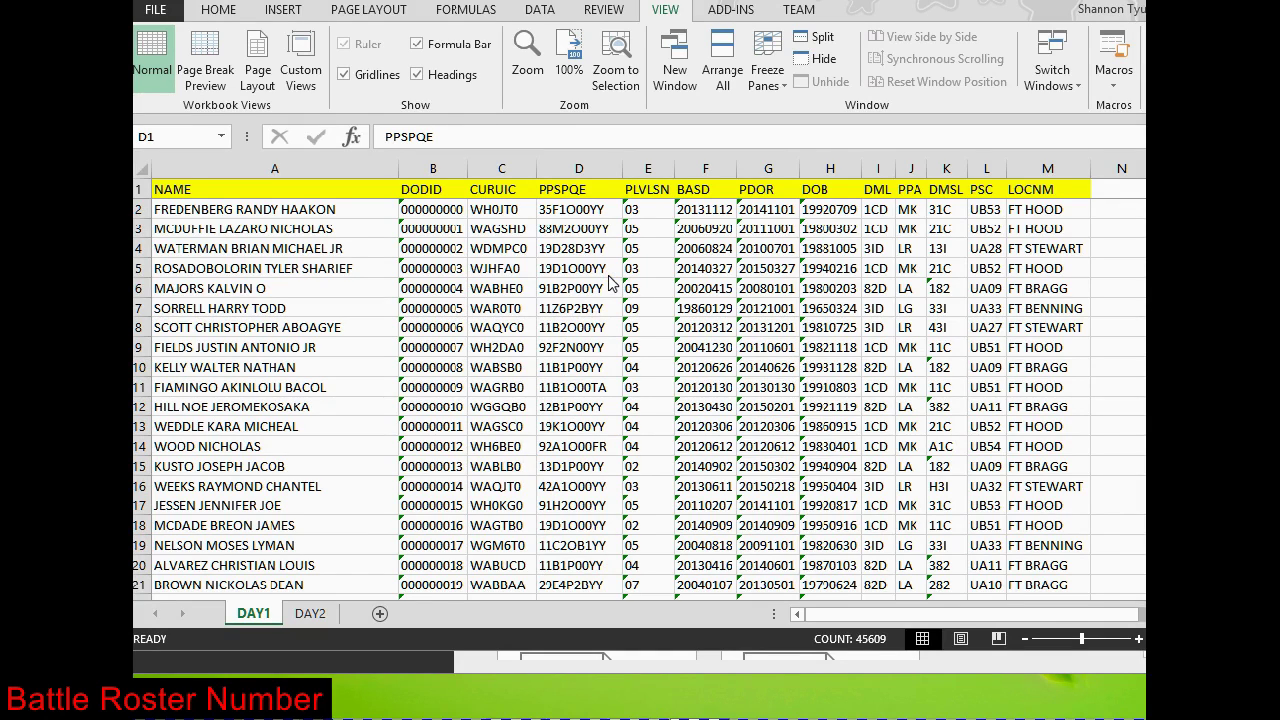
Step: Insert a blank column before PPSPQE, directly after CURUIC, on the DAY1 sheet
{"action": "left_click", "coordinate": [579, 168]}
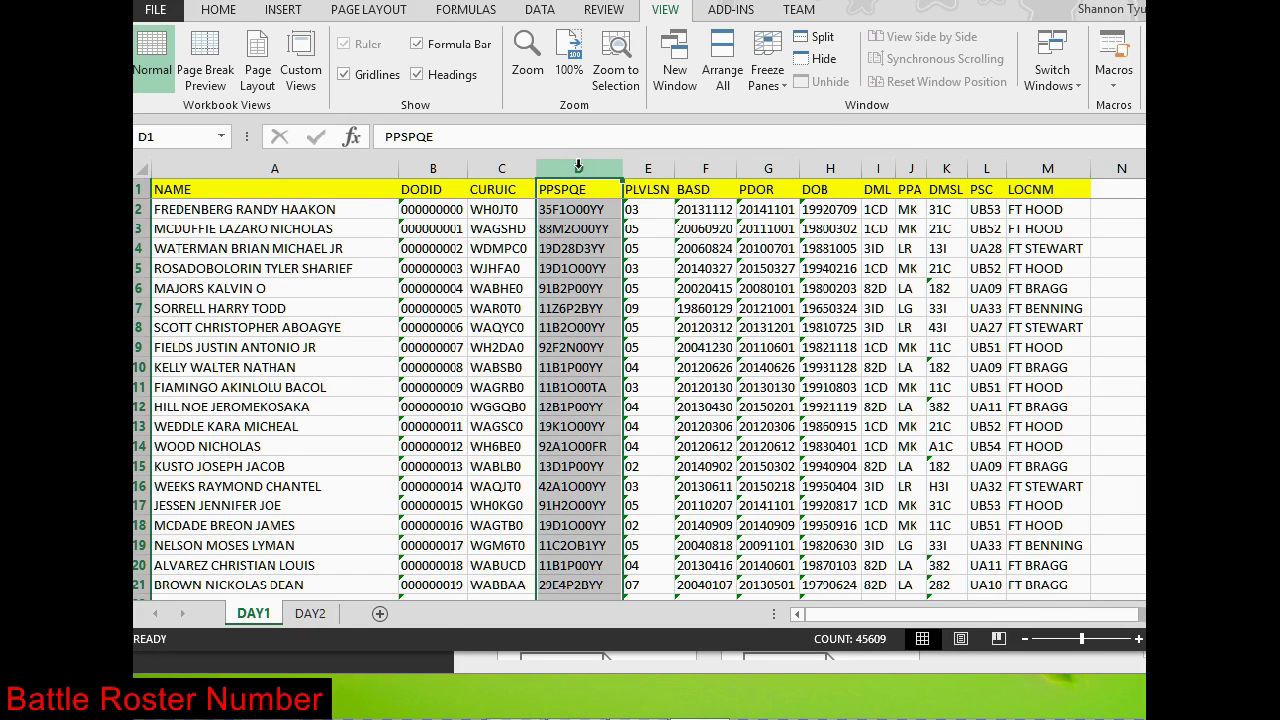
{"action": "right_click", "coordinate": [578, 166]}
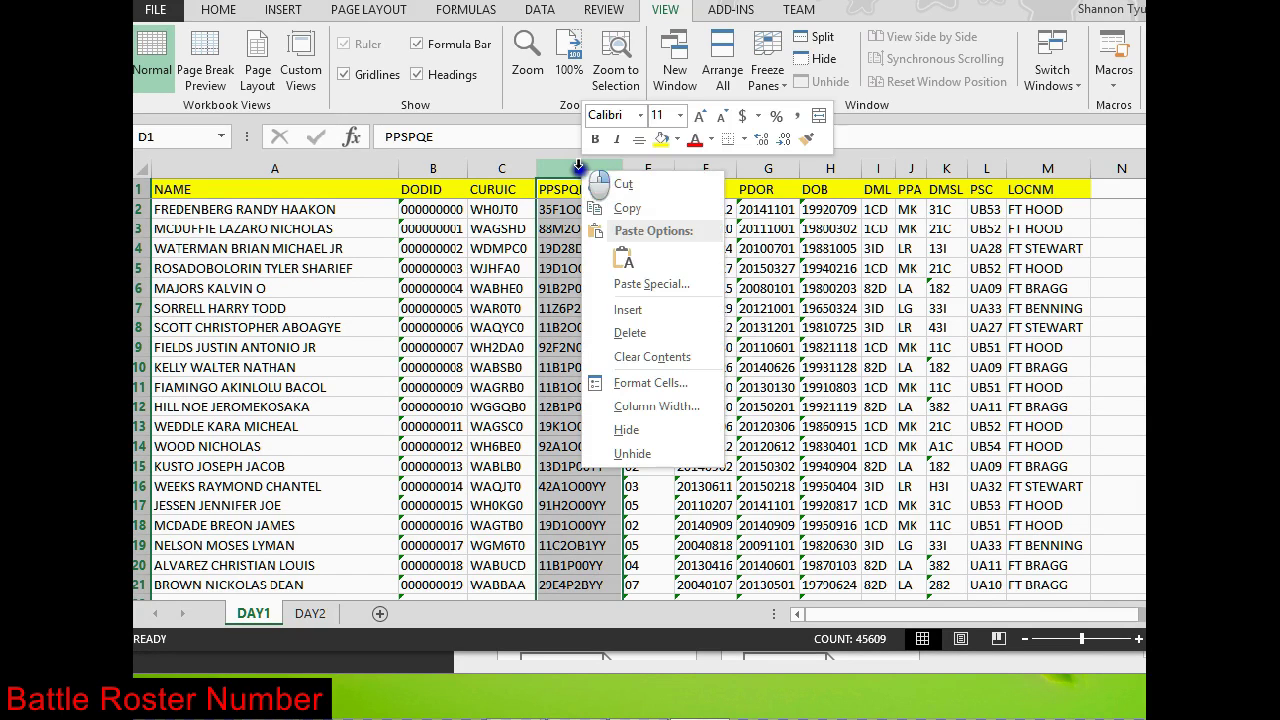
{"action": "left_click", "coordinate": [630, 309]}
{"action": "left_click", "coordinate": [566, 193]}
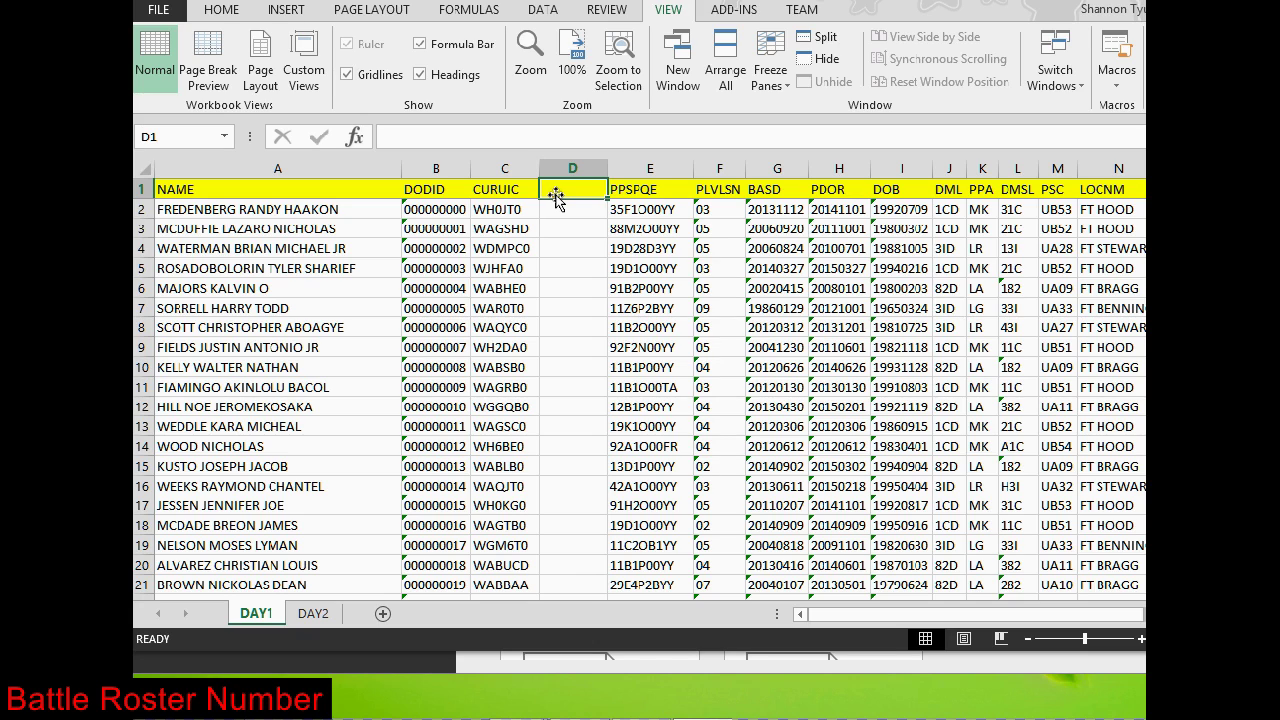
Step: Enter the heading 'BattleRoster#' in D1 and autofit column D to fit it
{"action": "left_click", "coordinate": [569, 166]}
{"action": "left_click", "coordinate": [566, 189]}
{"action": "type", "text": "Bat"}
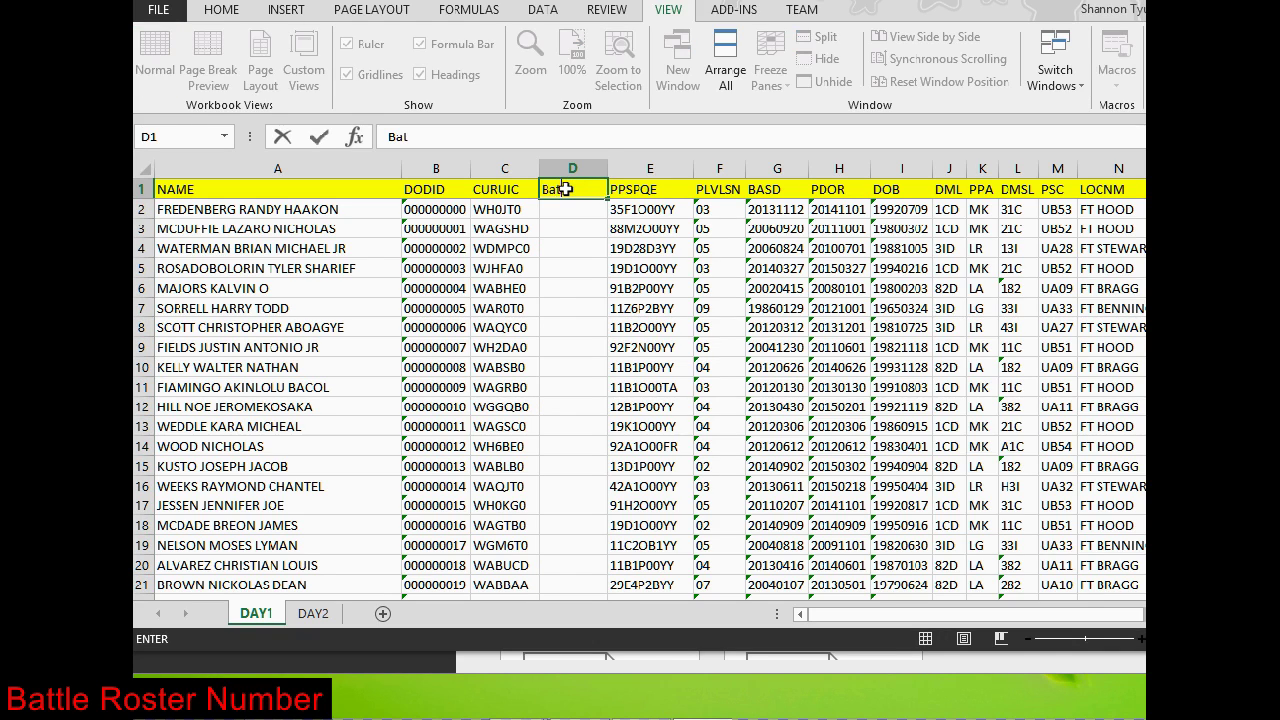
{"action": "type", "text": "tleRoster#"}
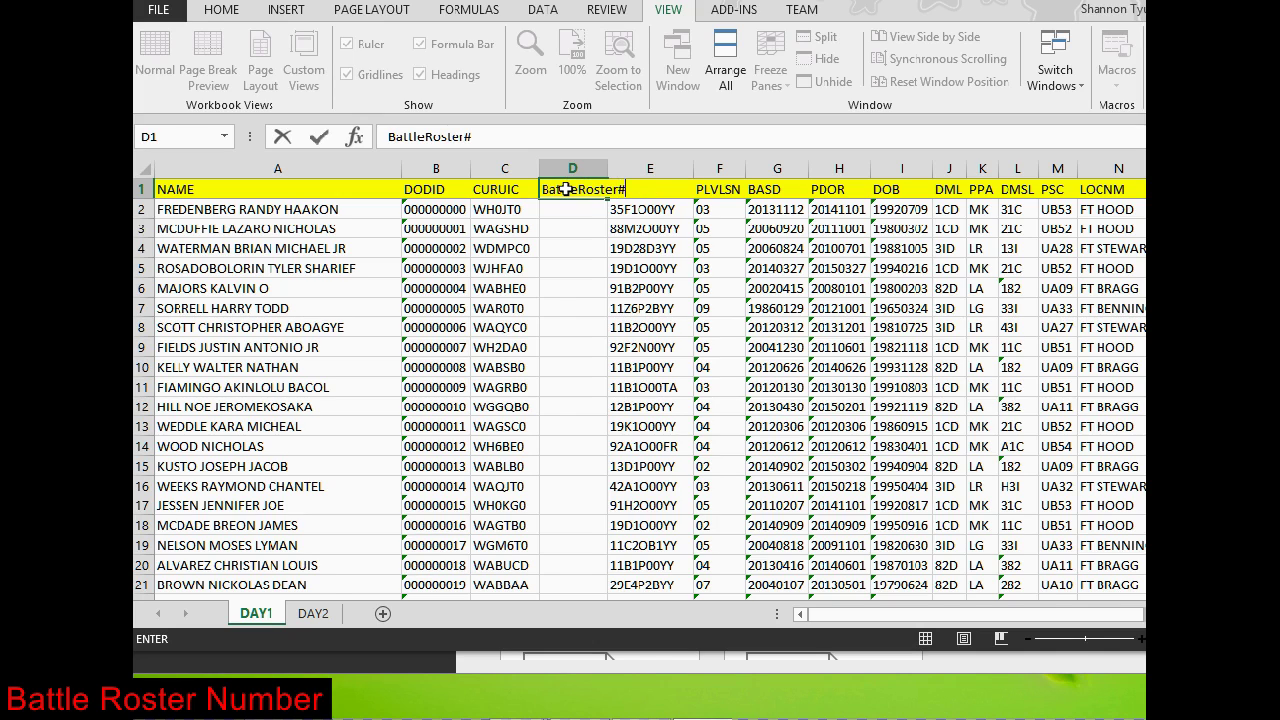
{"action": "key", "text": "Return"}
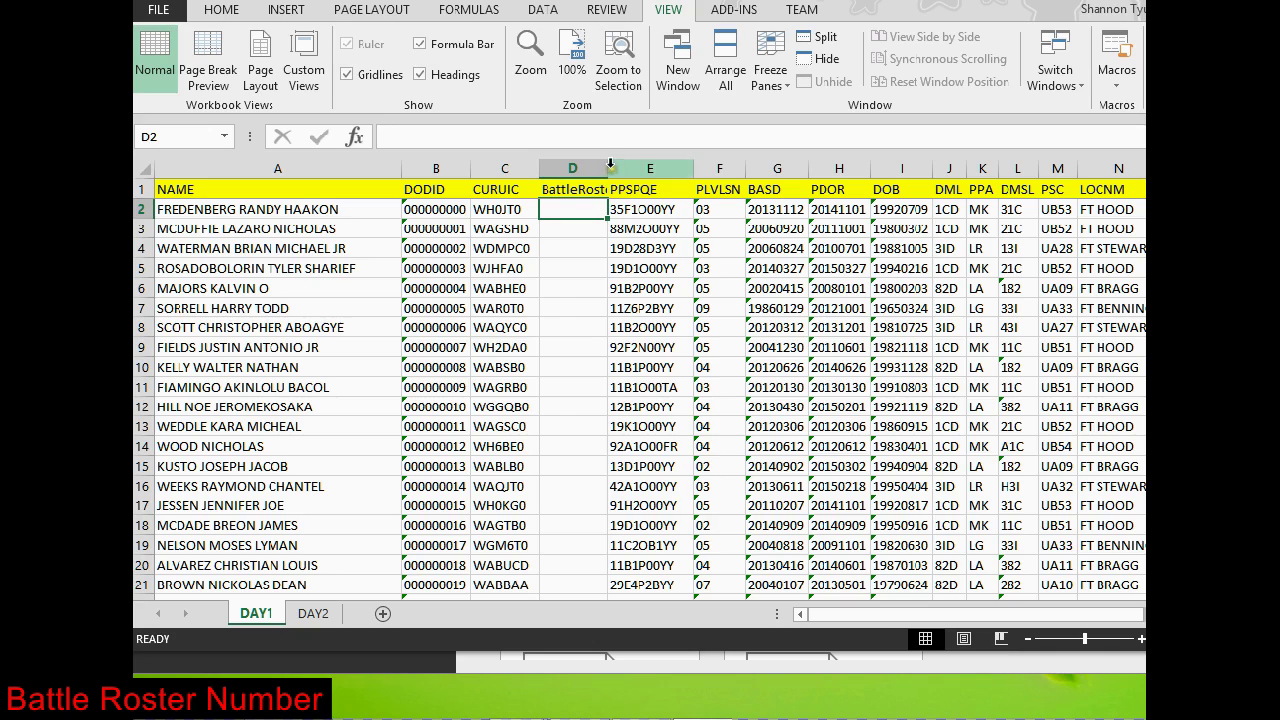
{"action": "double_click", "coordinate": [606, 168]}
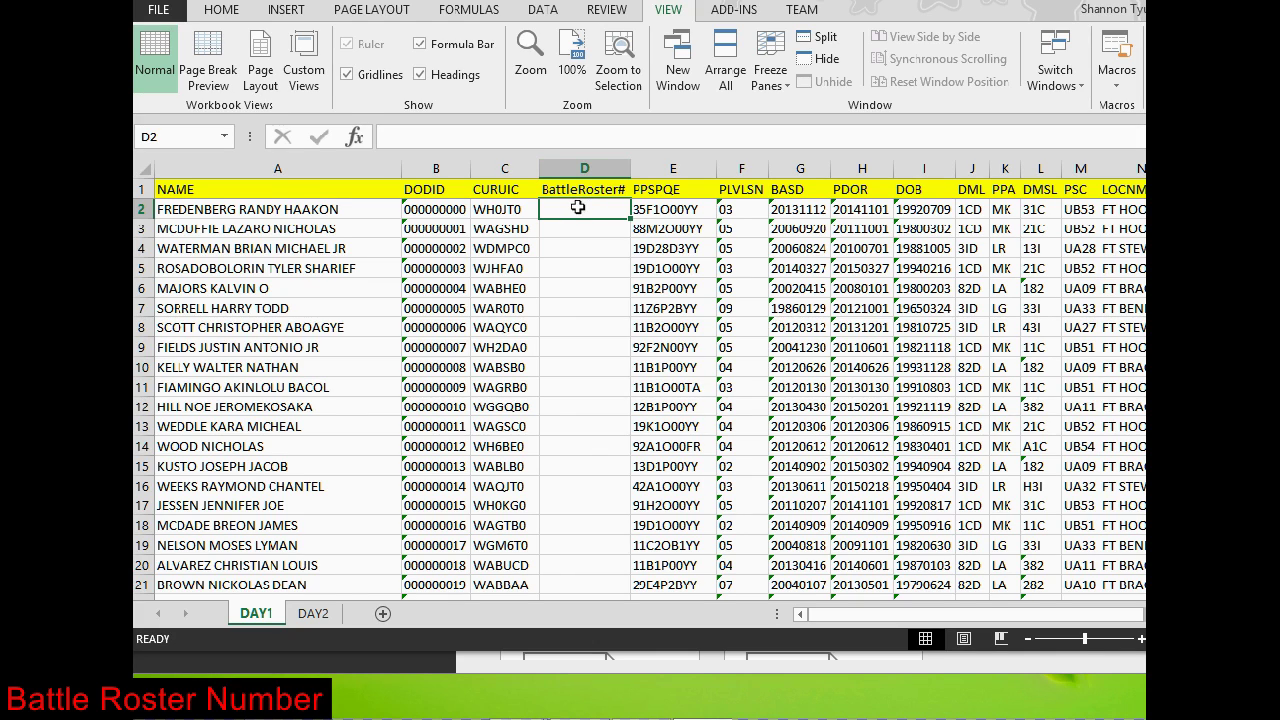
Step: Enter =C2 in D2 and fill it down every data row
{"action": "type", "text": "="}
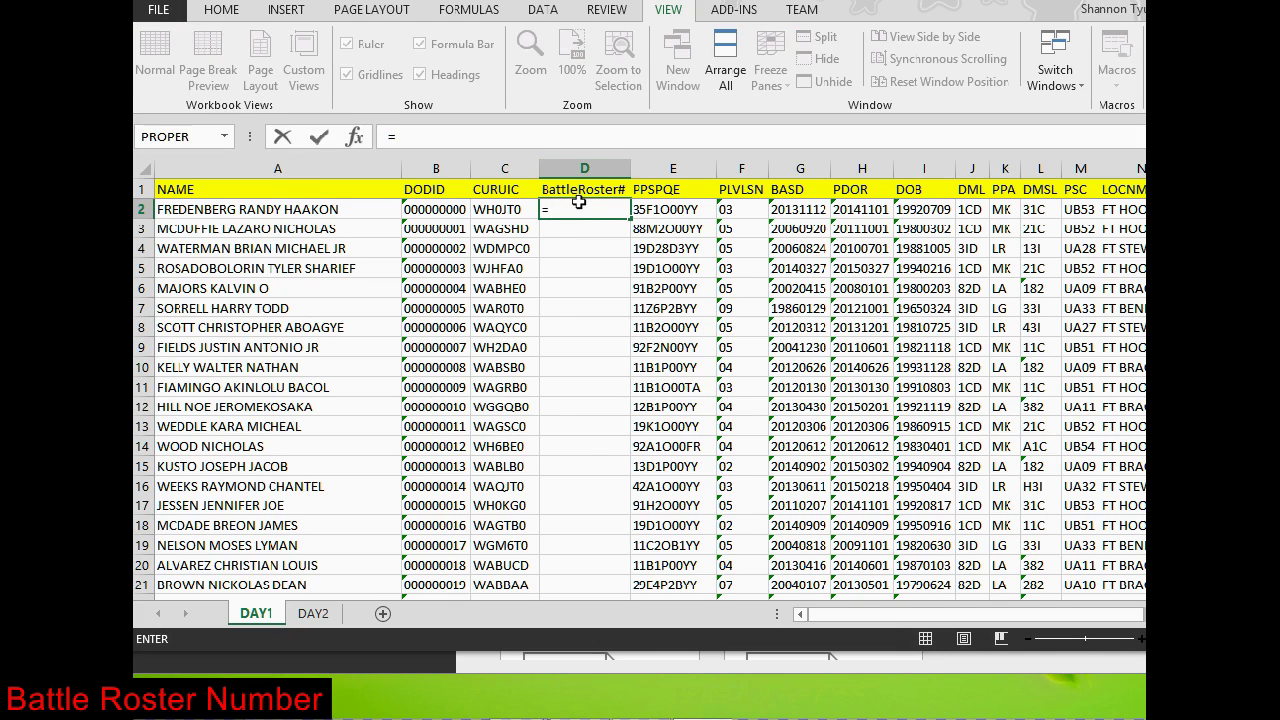
{"action": "left_click", "coordinate": [494, 209]}
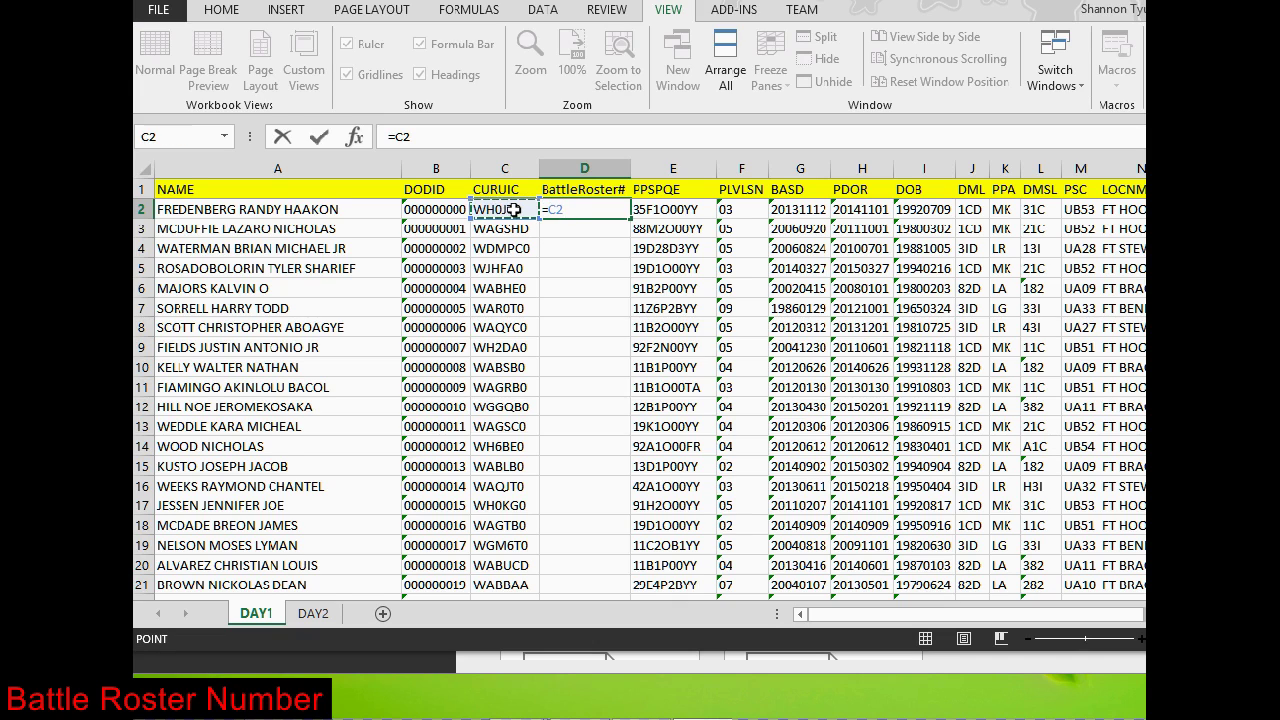
{"action": "key", "text": "Return"}
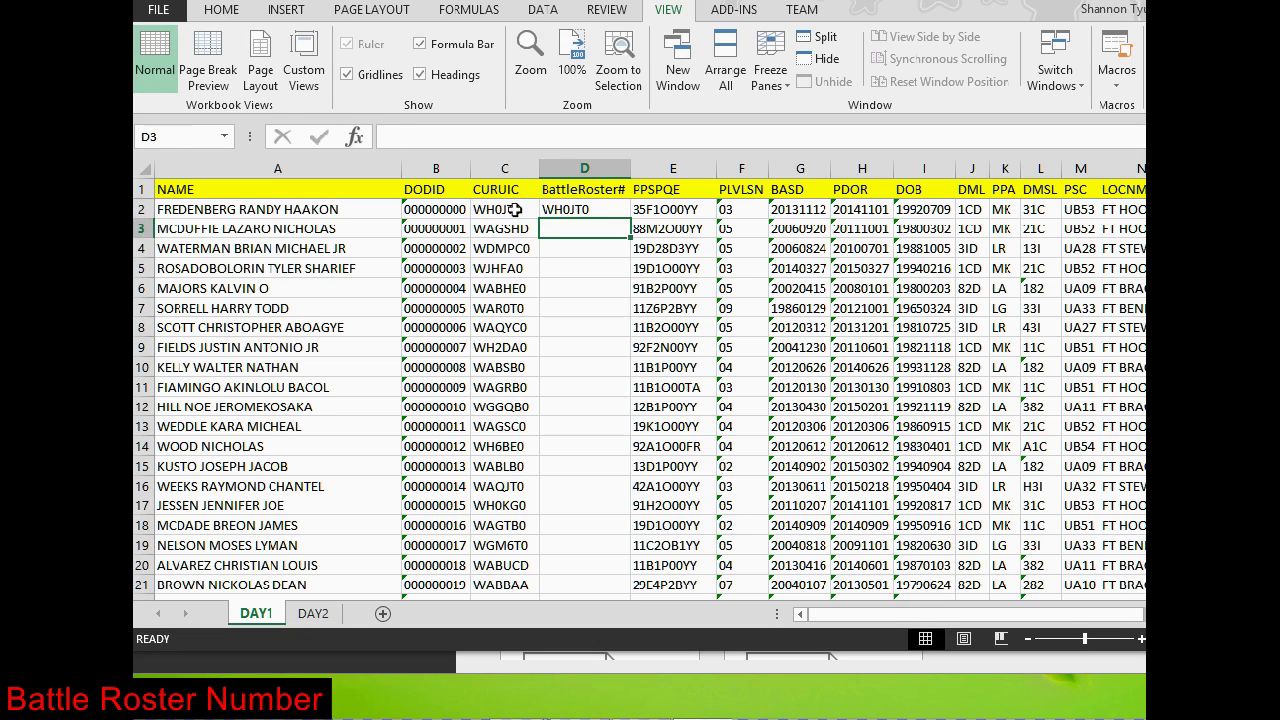
{"action": "left_click", "coordinate": [590, 209]}
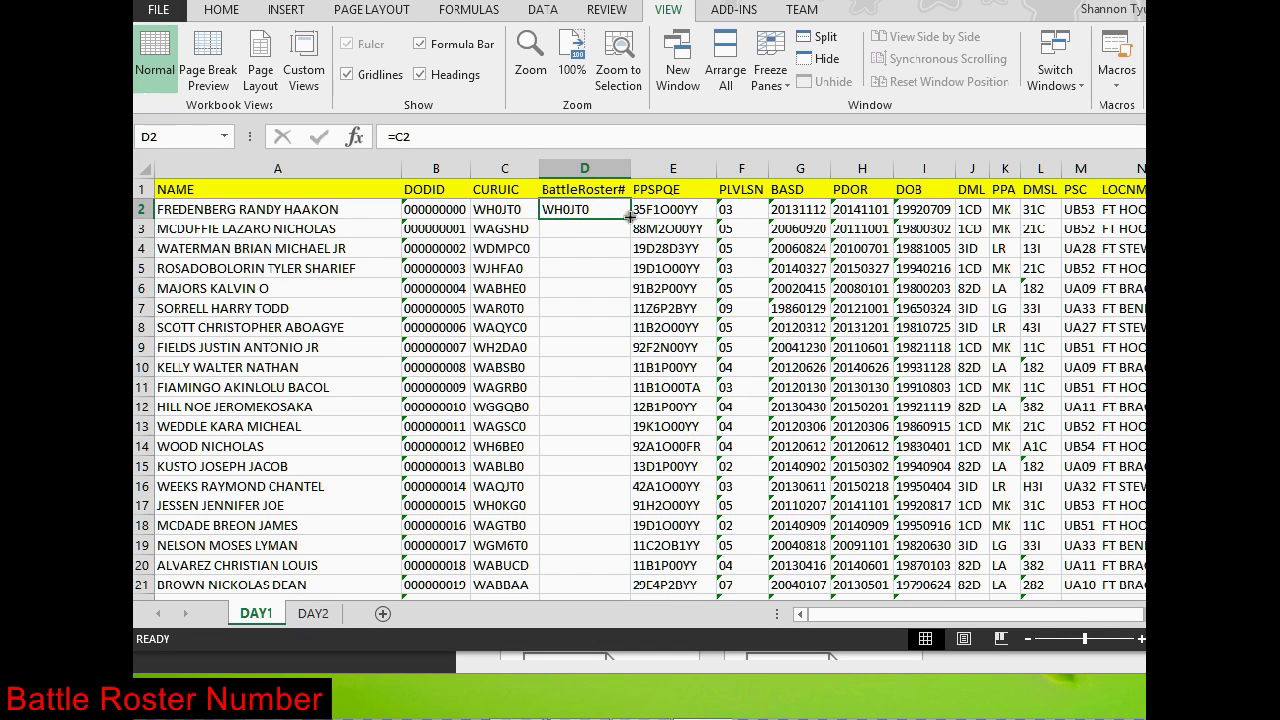
{"action": "double_click", "coordinate": [628, 216]}
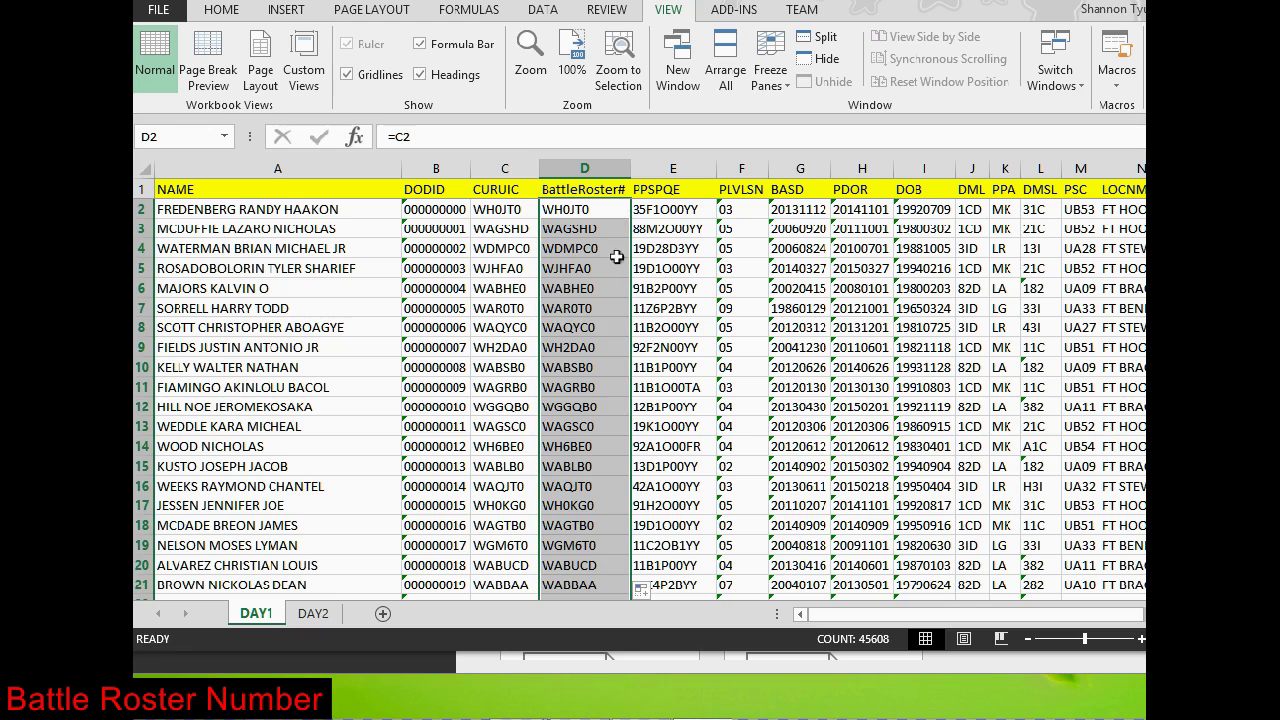
{"action": "left_click", "coordinate": [595, 207]}
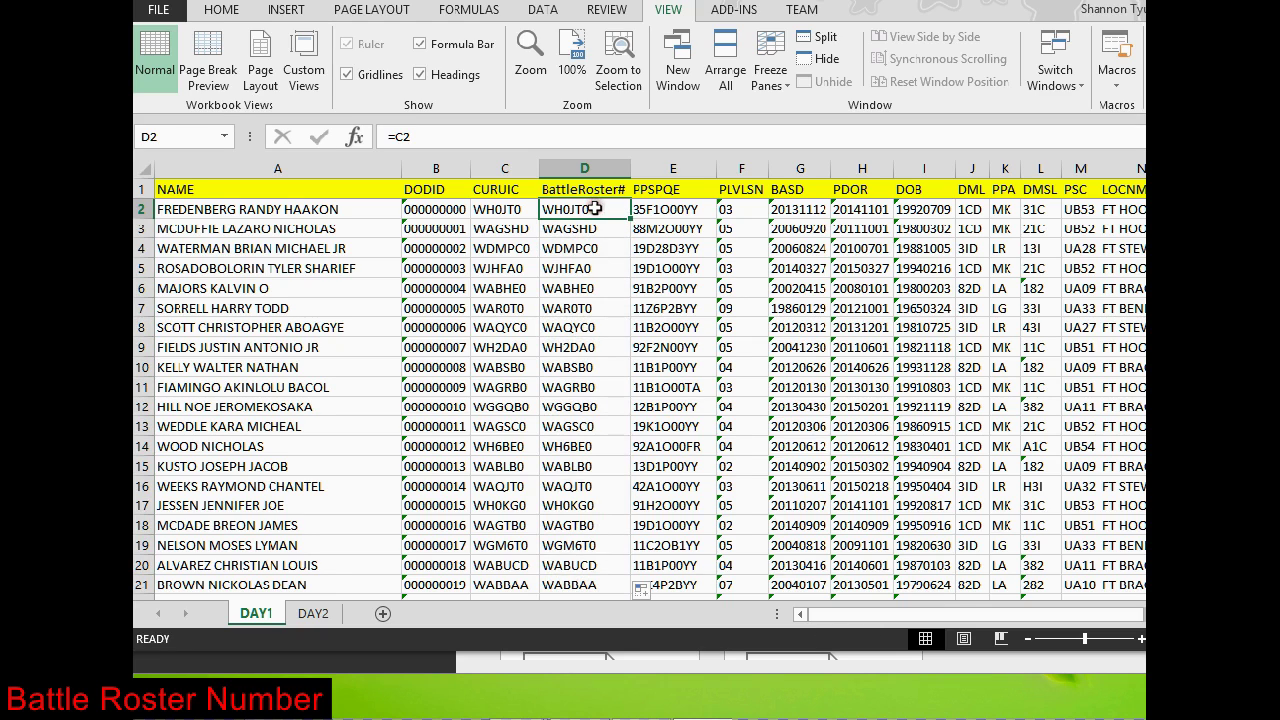
{"action": "left_click", "coordinate": [441, 136]}
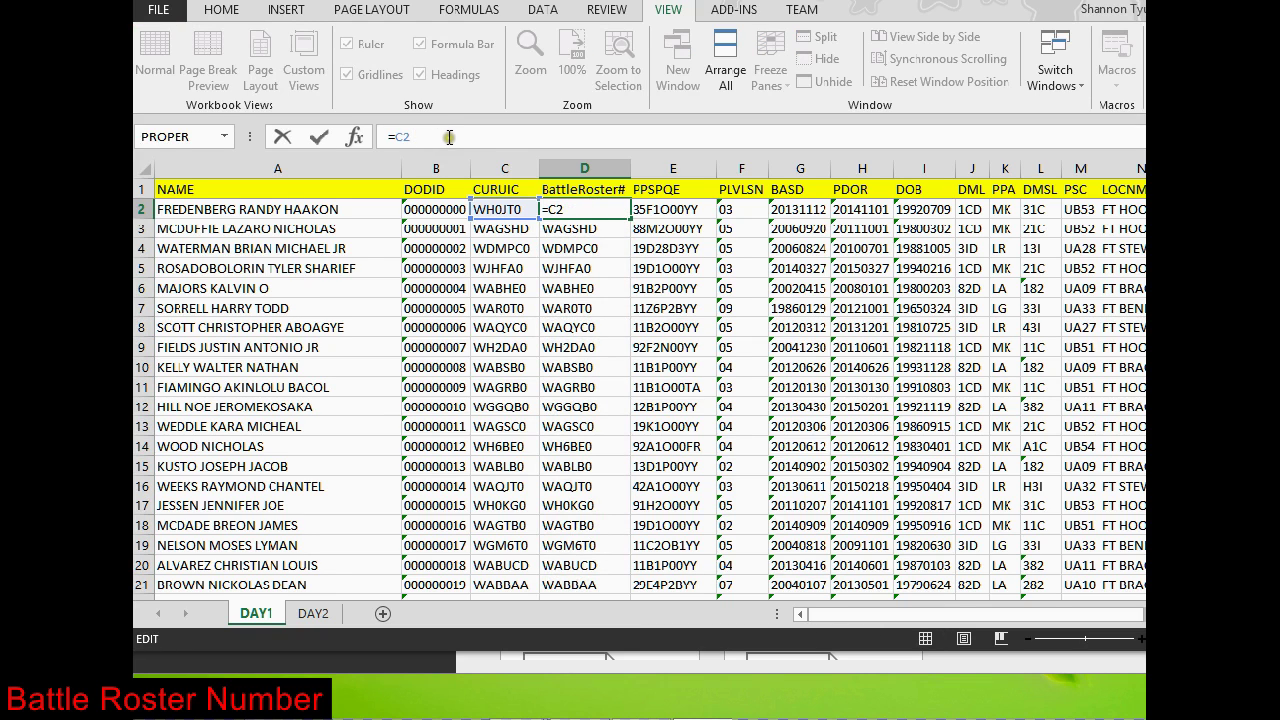
{"action": "key", "text": "Escape"}
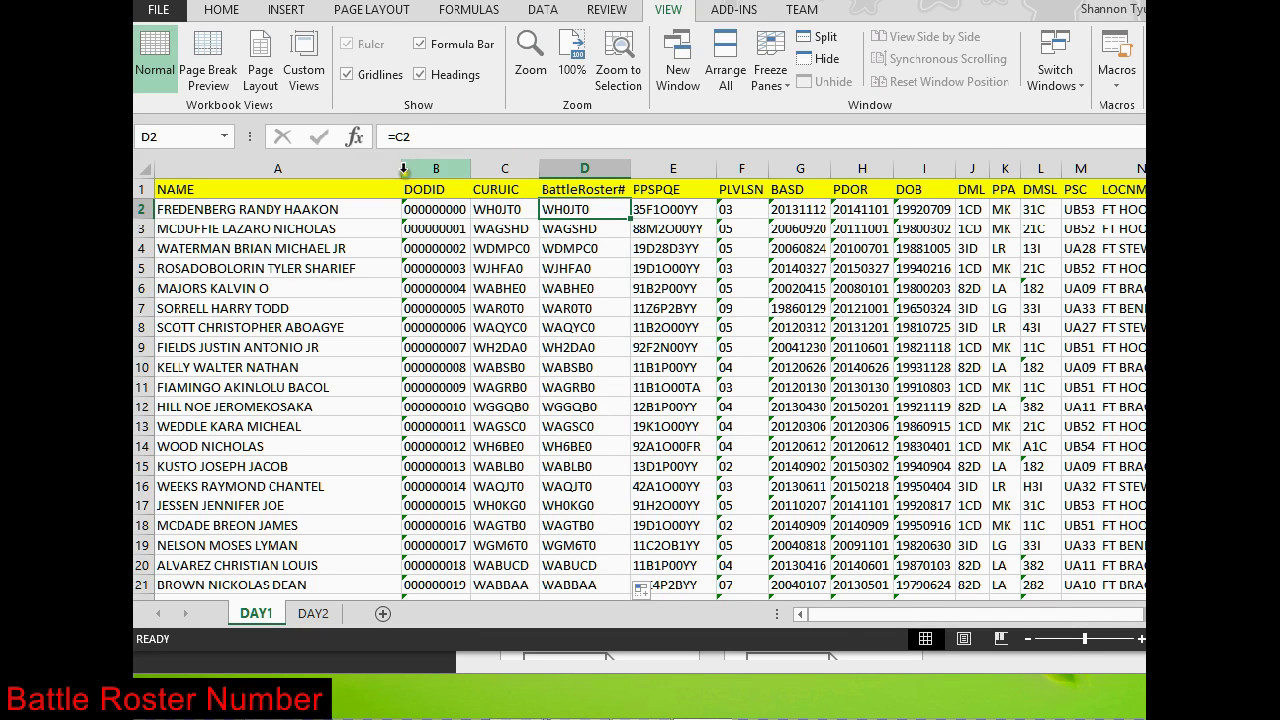
Step: Insert five blank columns between the NAME and DODID columns
{"action": "left_click", "coordinate": [349, 166]}
{"action": "left_click", "coordinate": [434, 166]}
{"action": "right_click", "coordinate": [434, 166]}
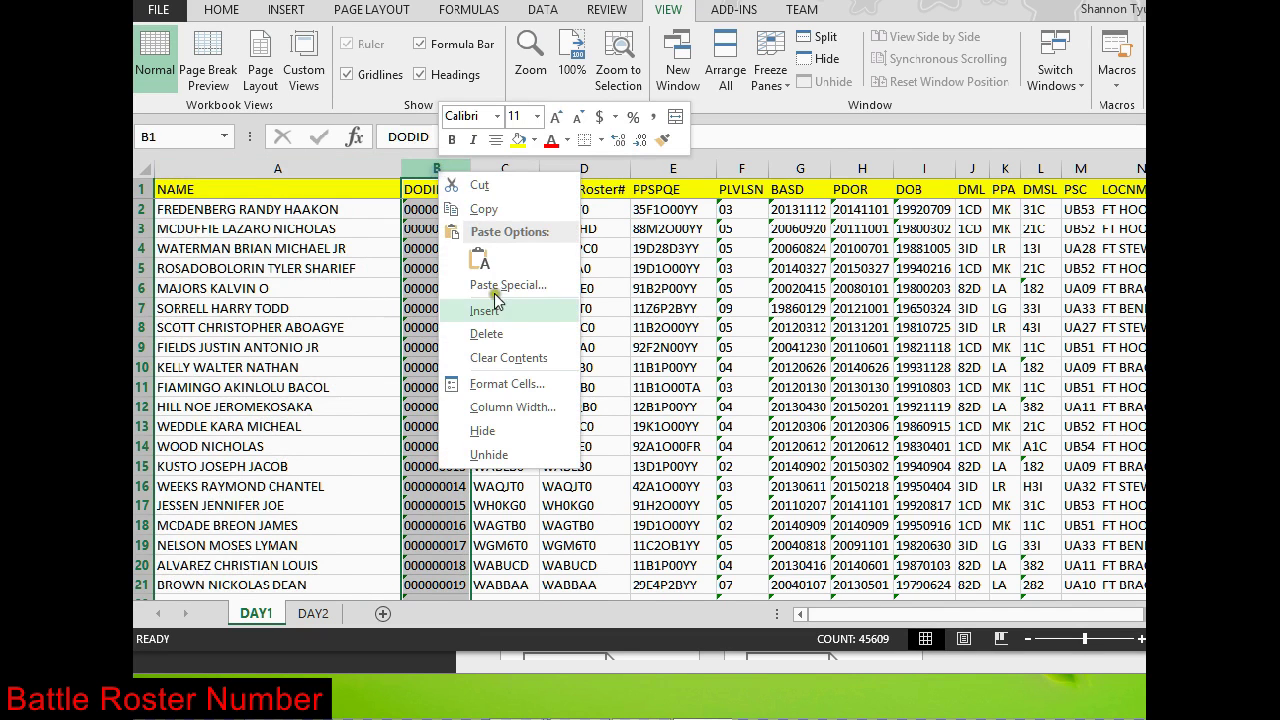
{"action": "left_click", "coordinate": [492, 308]}
{"action": "right_click", "coordinate": [440, 166]}
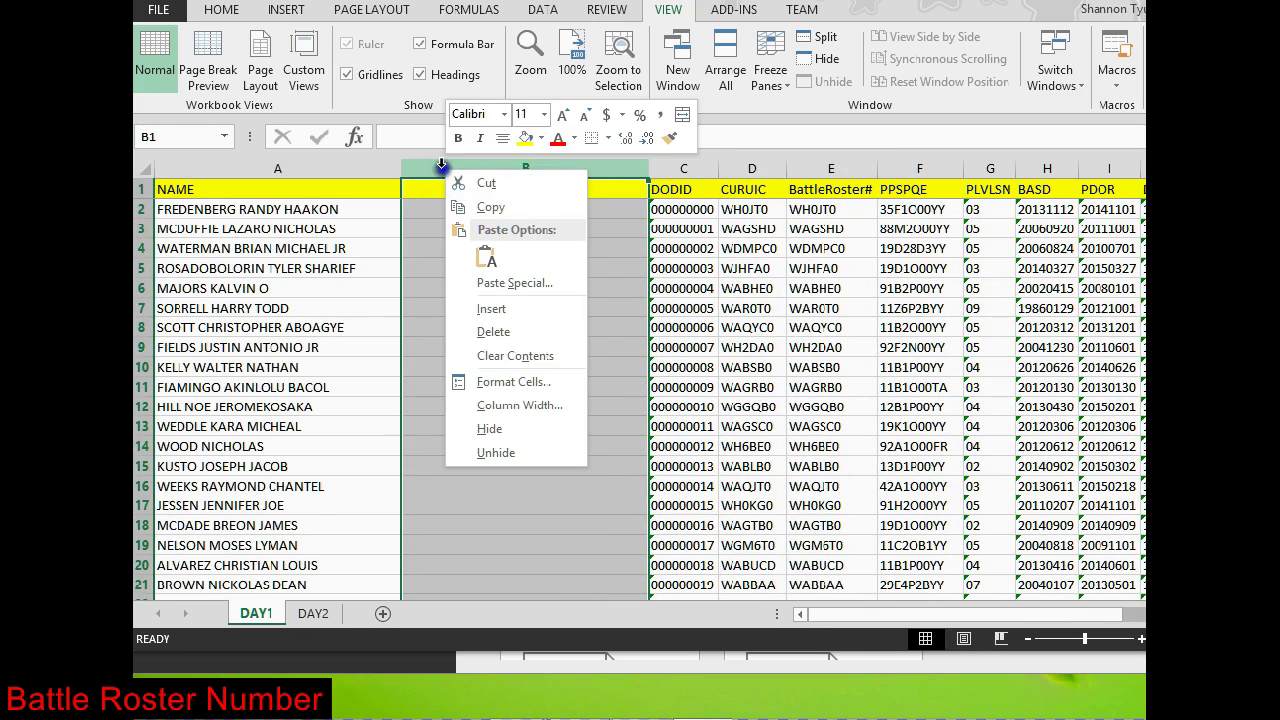
{"action": "left_click", "coordinate": [494, 308]}
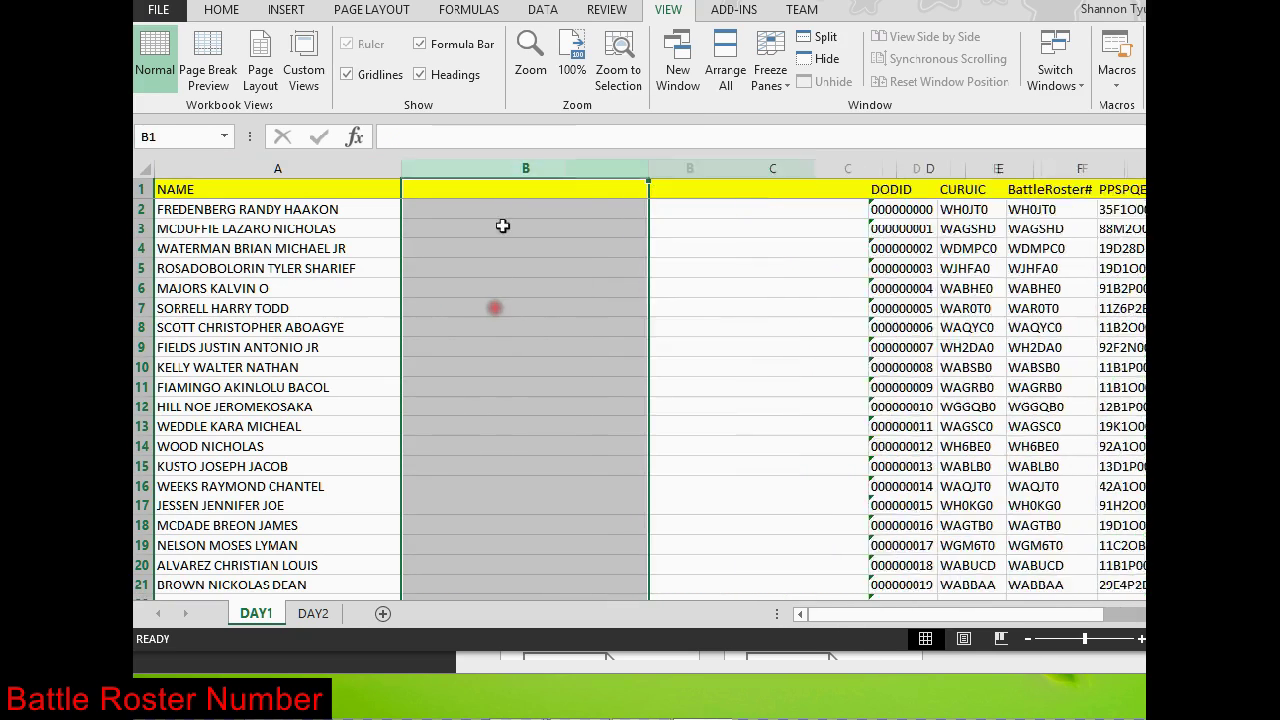
{"action": "right_click", "coordinate": [503, 168]}
{"action": "left_click", "coordinate": [551, 313]}
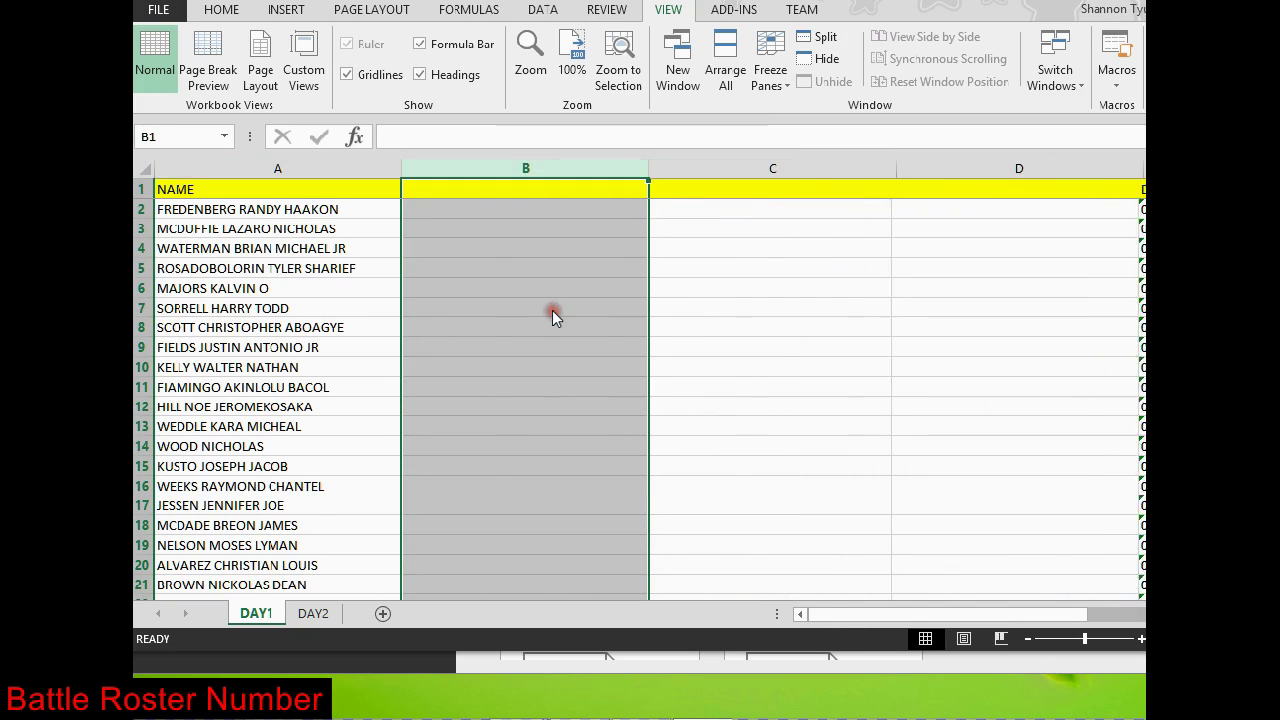
{"action": "right_click", "coordinate": [513, 168]}
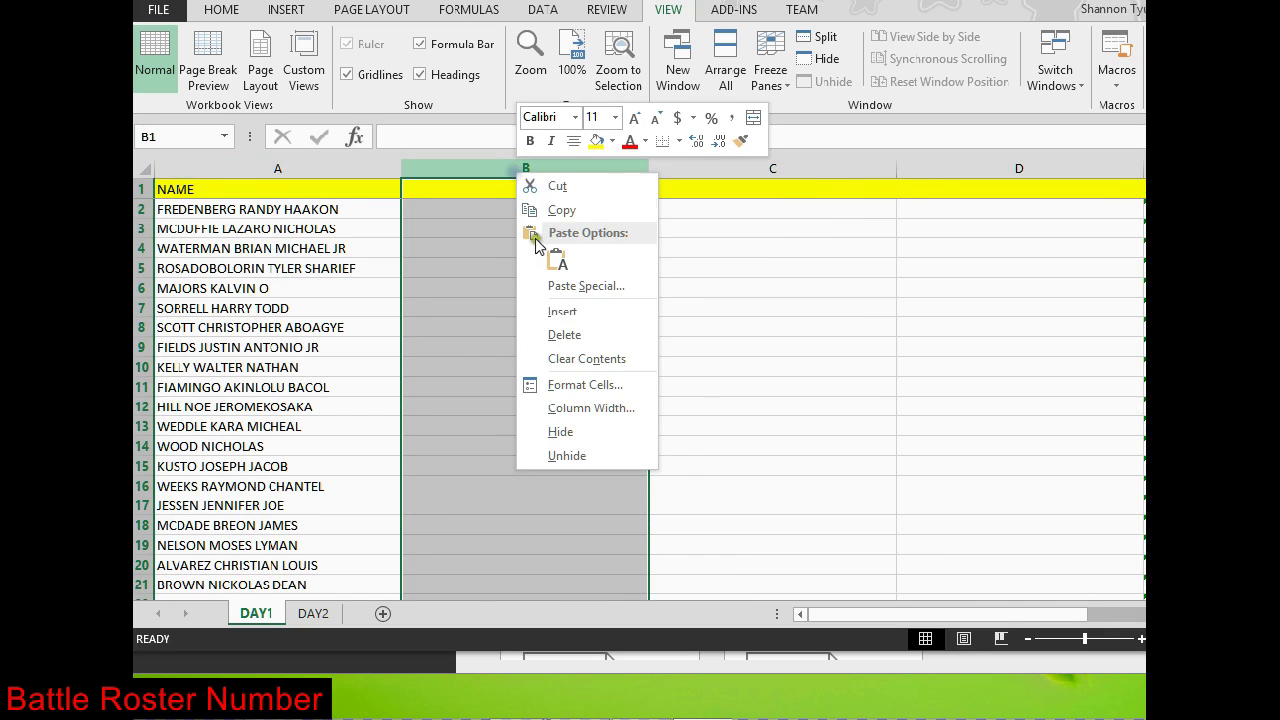
{"action": "left_click", "coordinate": [555, 308]}
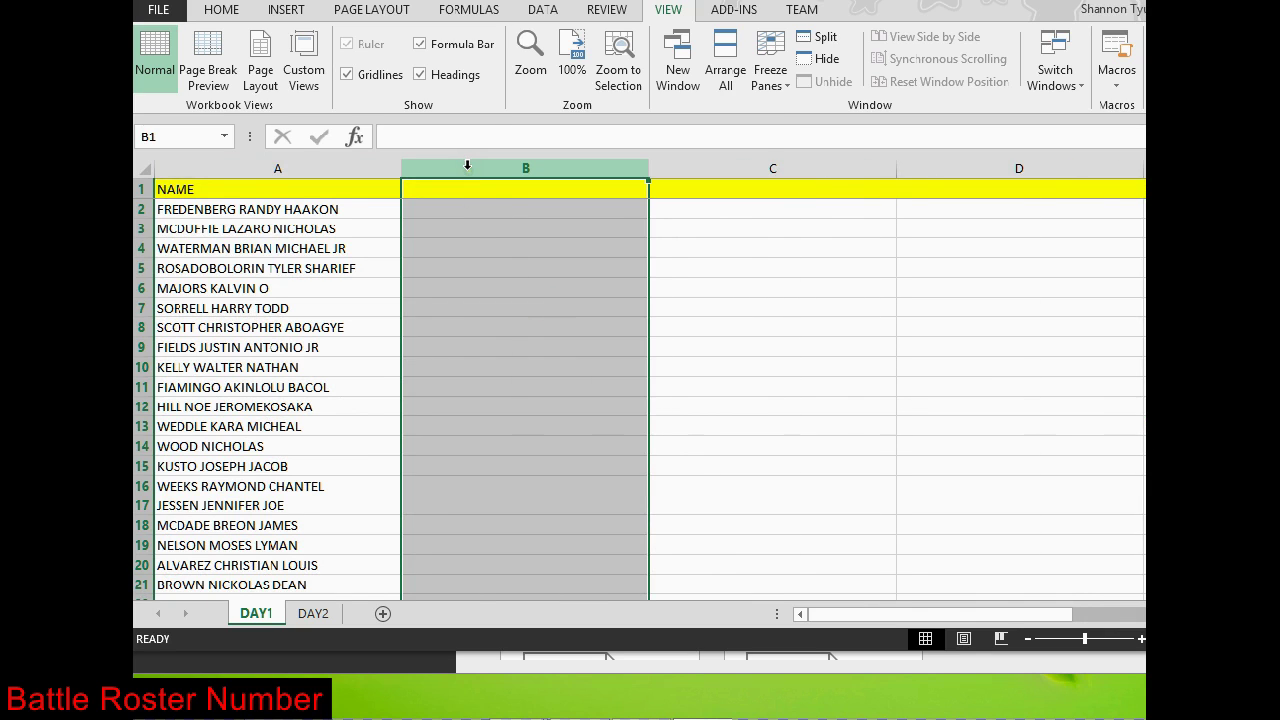
{"action": "right_click", "coordinate": [467, 165]}
{"action": "left_click", "coordinate": [507, 312]}
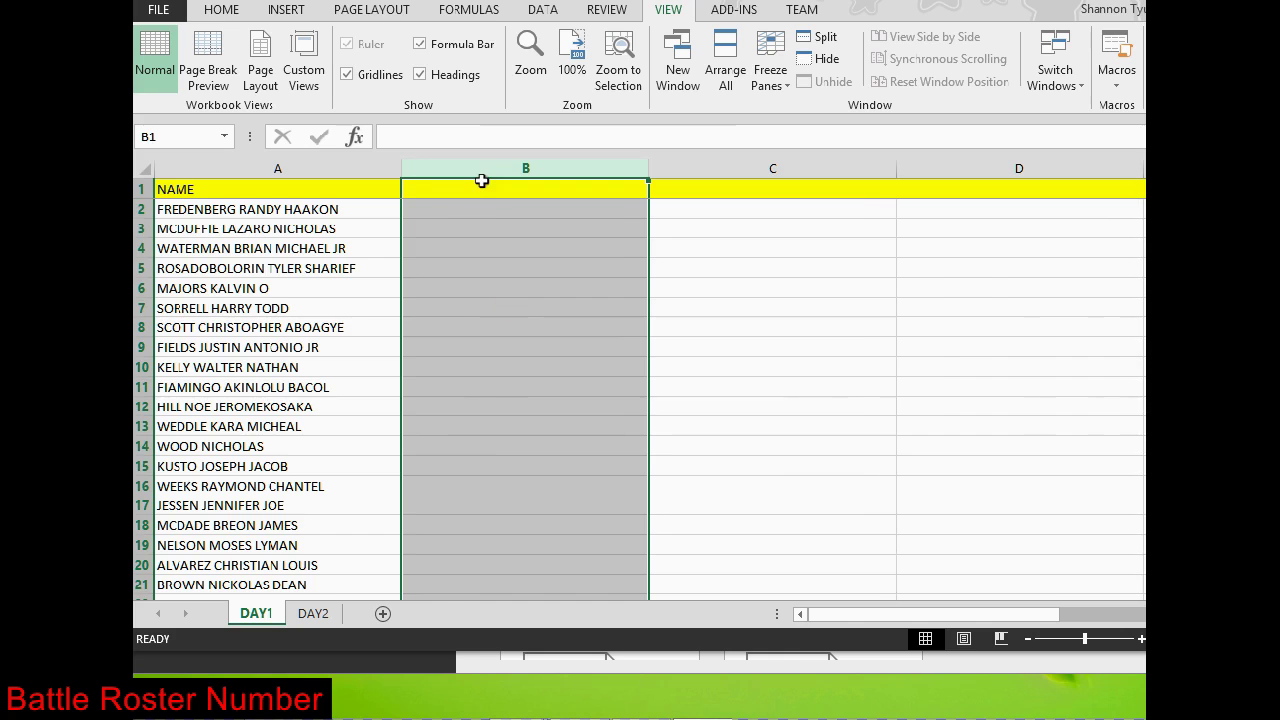
Step: Narrow the new blank columns so DODID, CURUIC and BattleRoster# sit beside the names
{"action": "left_click", "coordinate": [290, 168]}
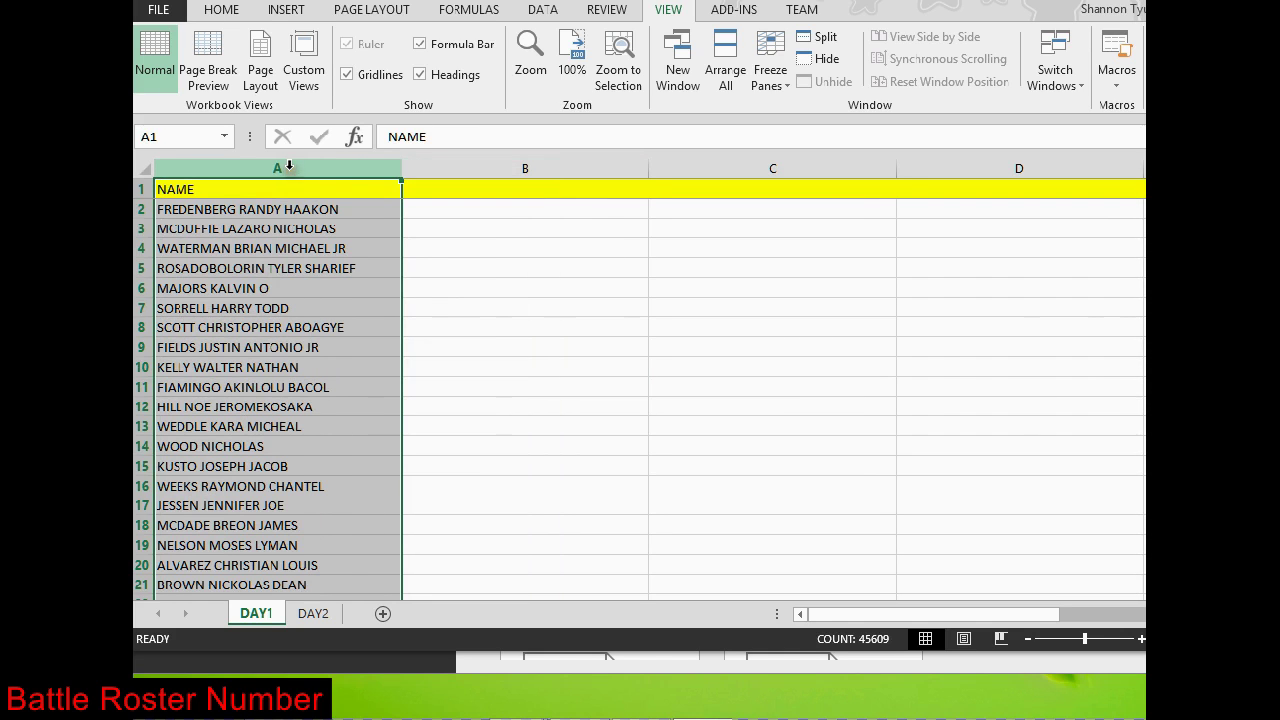
{"action": "left_click_drag", "start_coordinate": [514, 168], "coordinate": [1115, 172]}
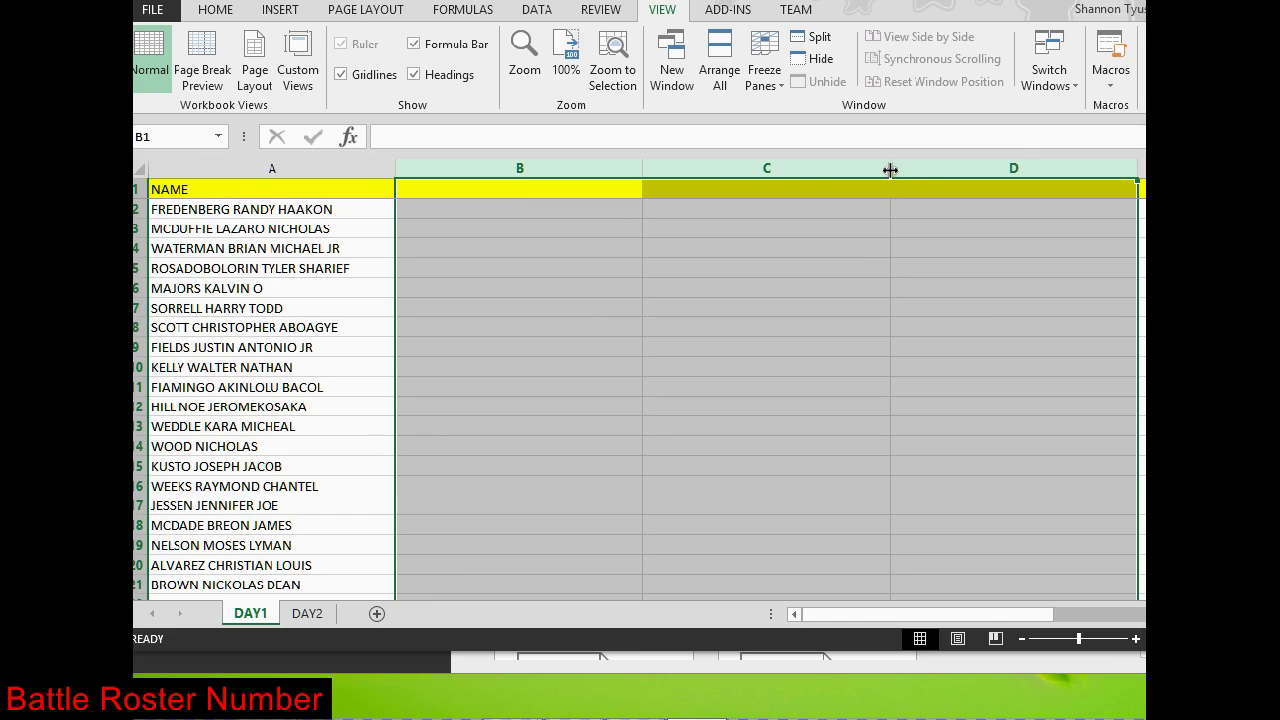
{"action": "left_click_drag", "start_coordinate": [892, 168], "coordinate": [711, 179]}
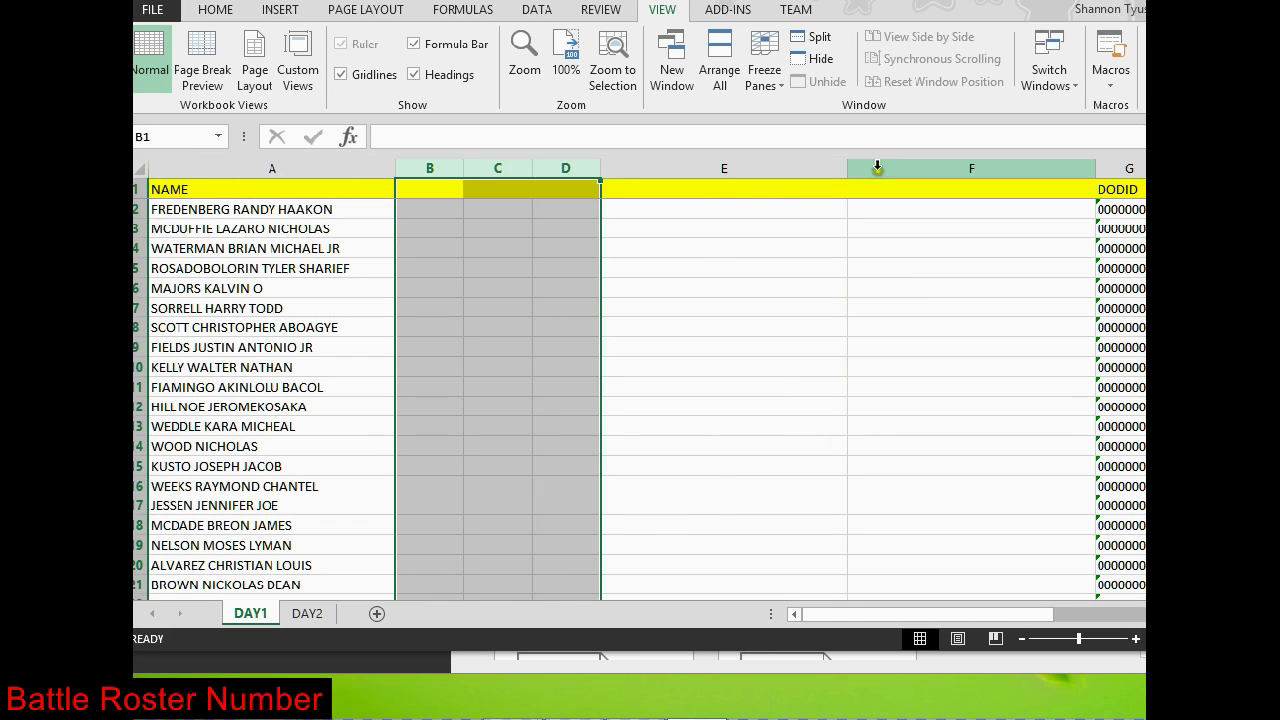
{"action": "left_click_drag", "start_coordinate": [846, 171], "coordinate": [660, 171]}
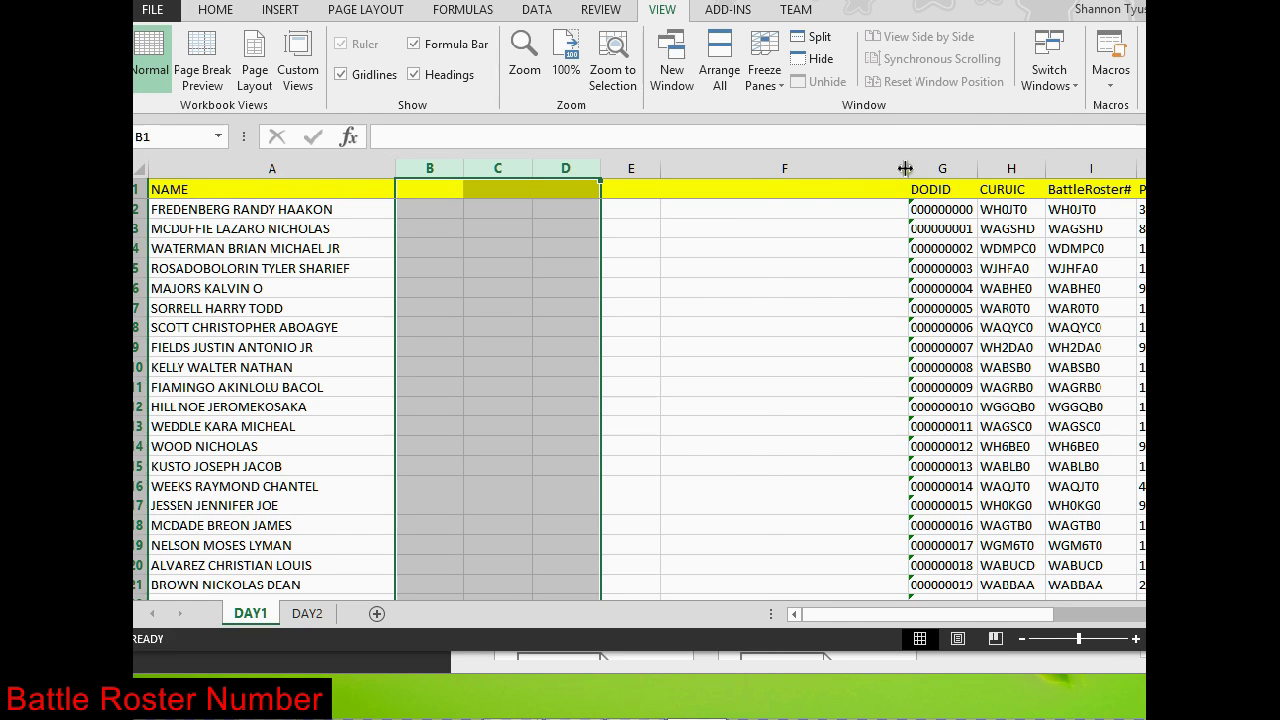
{"action": "left_click_drag", "start_coordinate": [911, 169], "coordinate": [714, 171]}
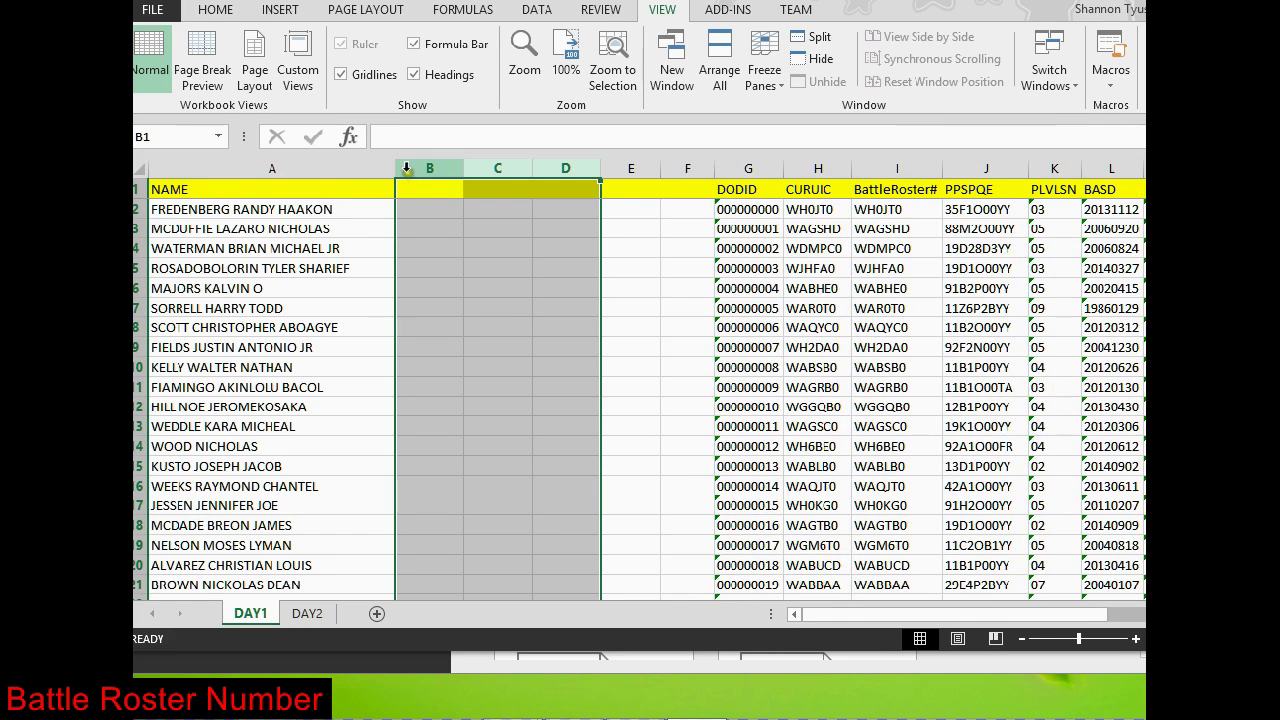
{"action": "left_click", "coordinate": [322, 168]}
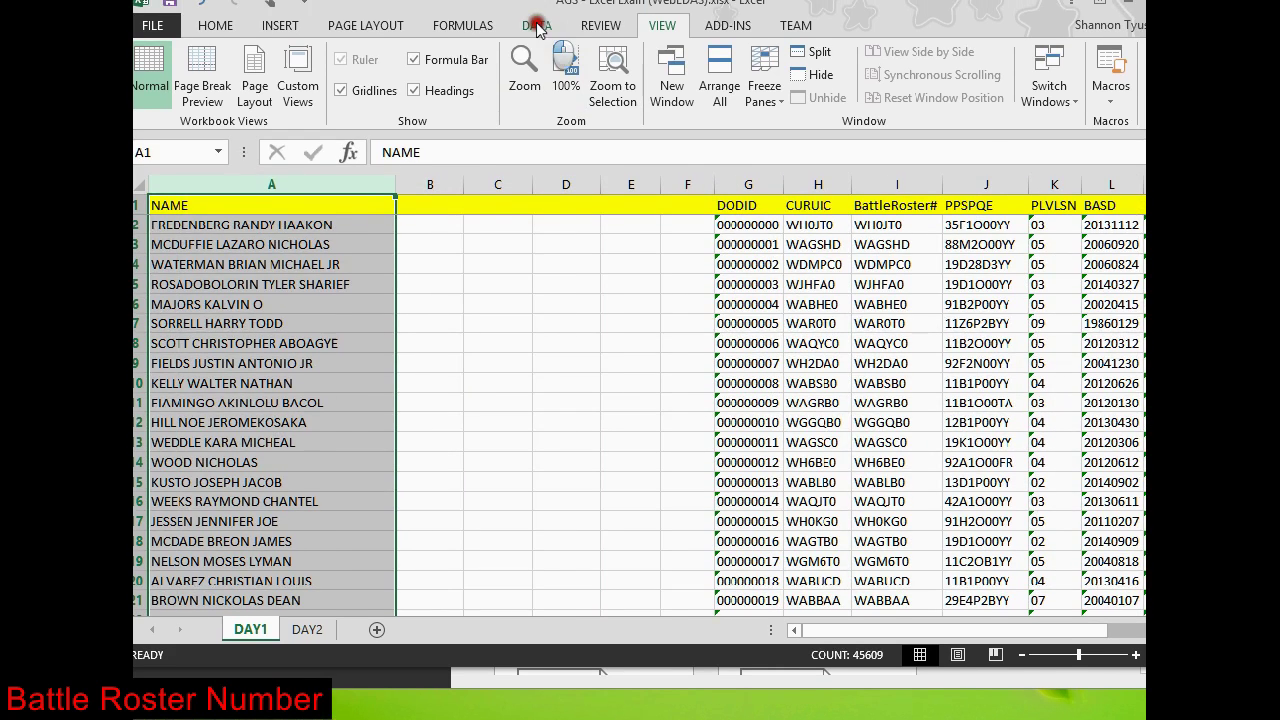
Step: Start Text to Columns on the names as Delimited, split on spaces only
{"action": "left_click", "coordinate": [536, 31]}
{"action": "left_click", "coordinate": [753, 95]}
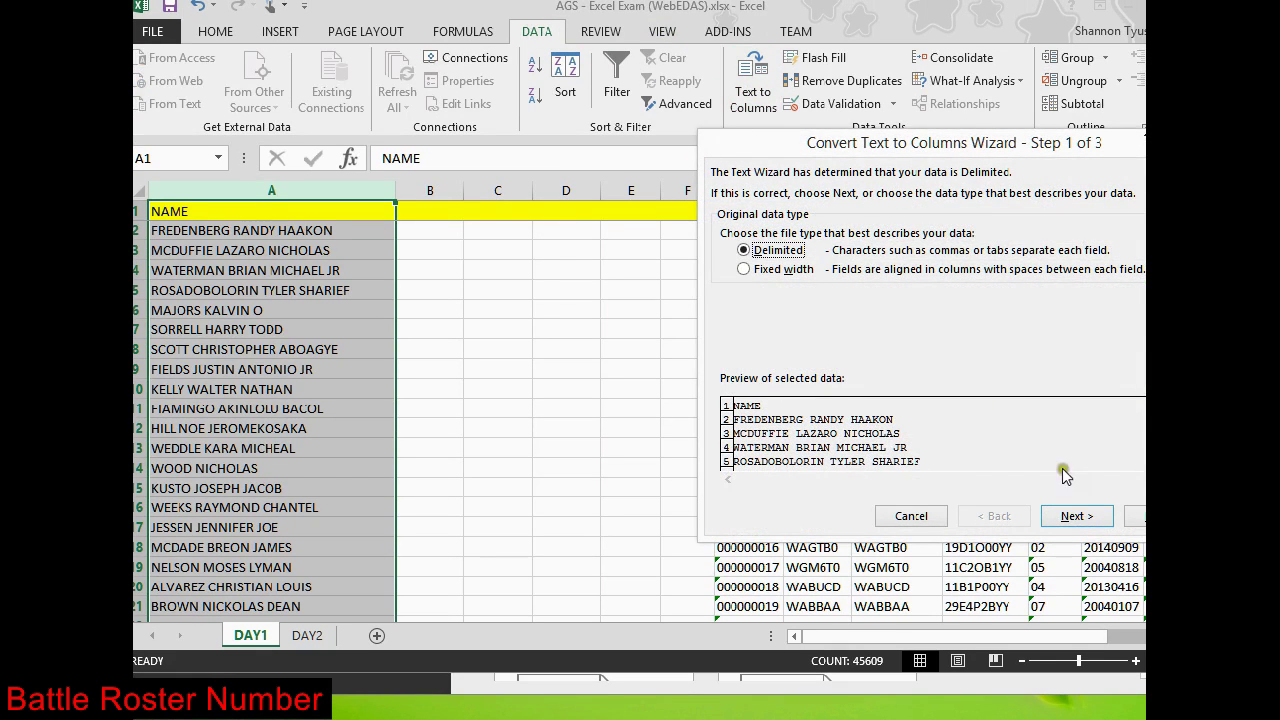
{"action": "left_click", "coordinate": [1077, 516]}
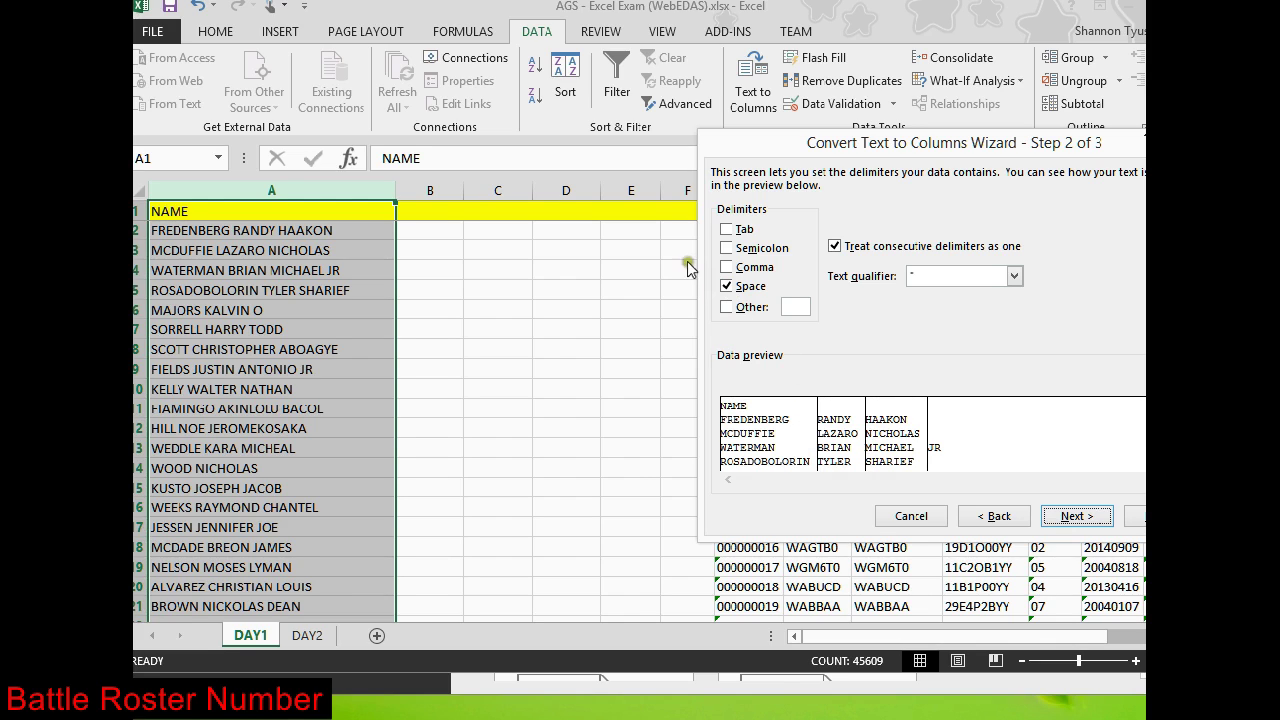
{"action": "left_click", "coordinate": [727, 286]}
{"action": "left_click", "coordinate": [727, 248]}
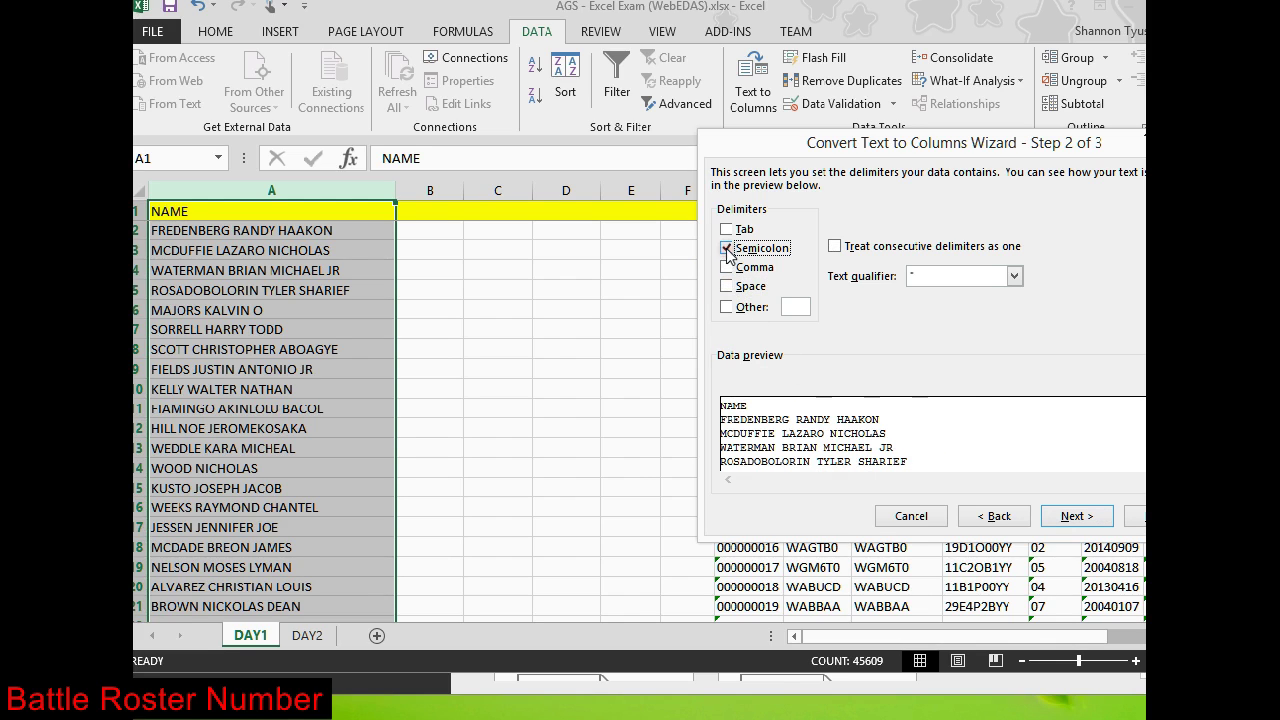
{"action": "left_click", "coordinate": [727, 248]}
{"action": "left_click", "coordinate": [727, 267]}
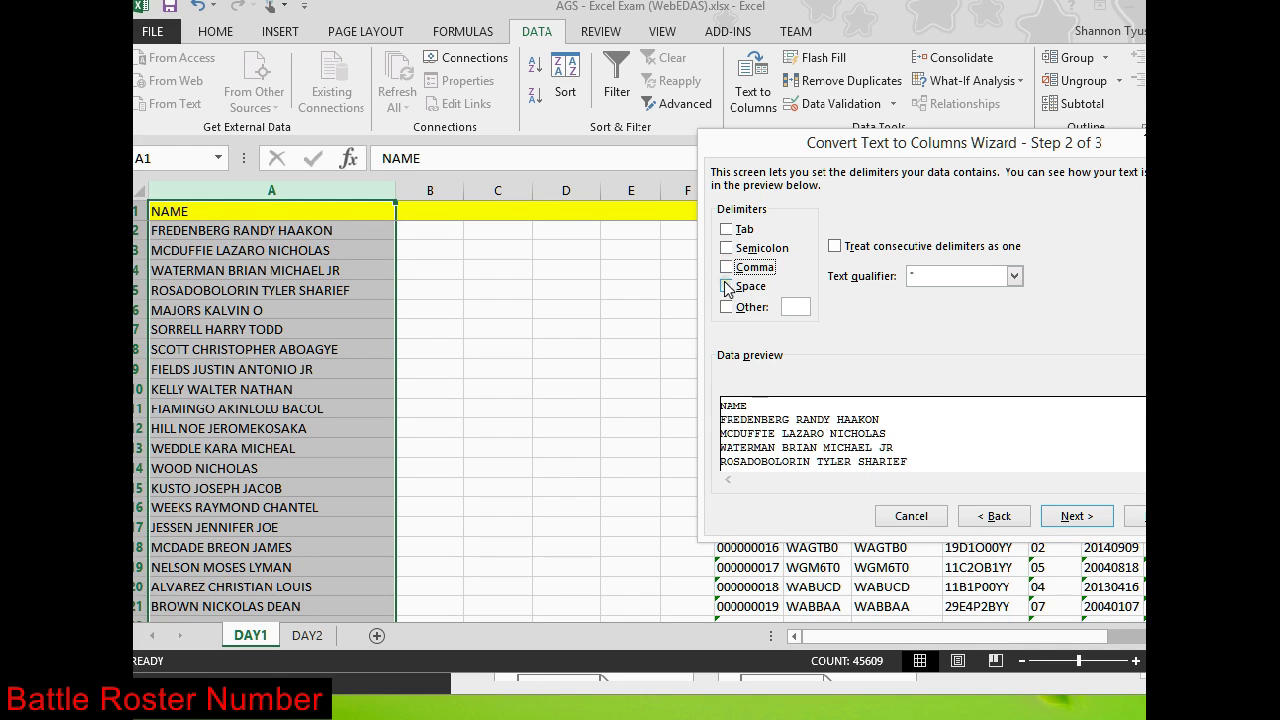
{"action": "left_click", "coordinate": [727, 287]}
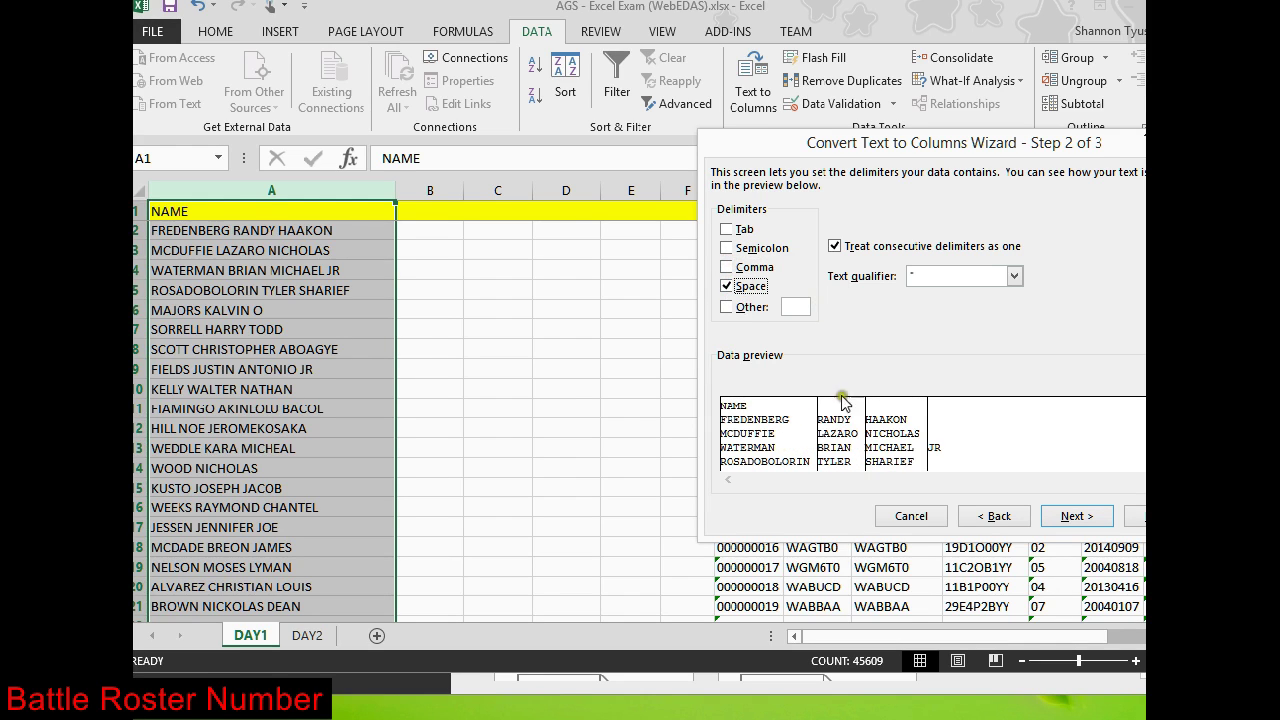
{"action": "left_click", "coordinate": [1077, 516]}
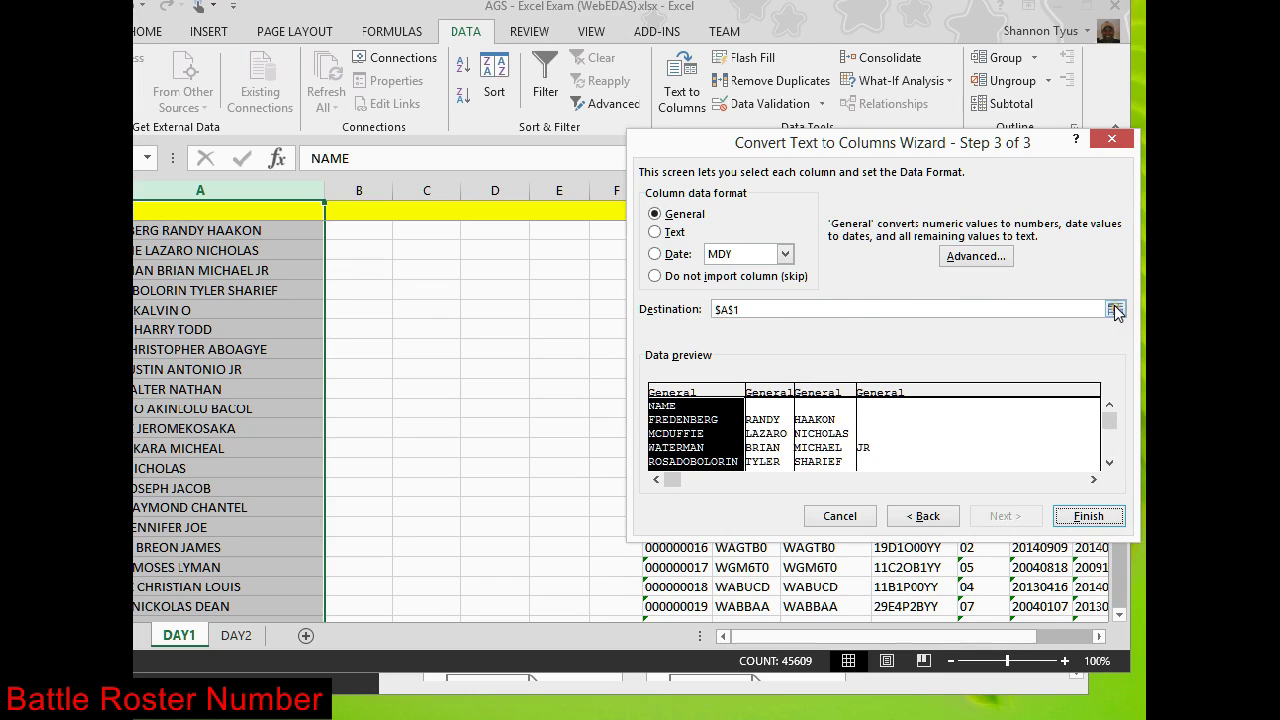
Step: Set the split destination to $B:$F, finish, and allow overwriting existing cells
{"action": "left_click", "coordinate": [1116, 310]}
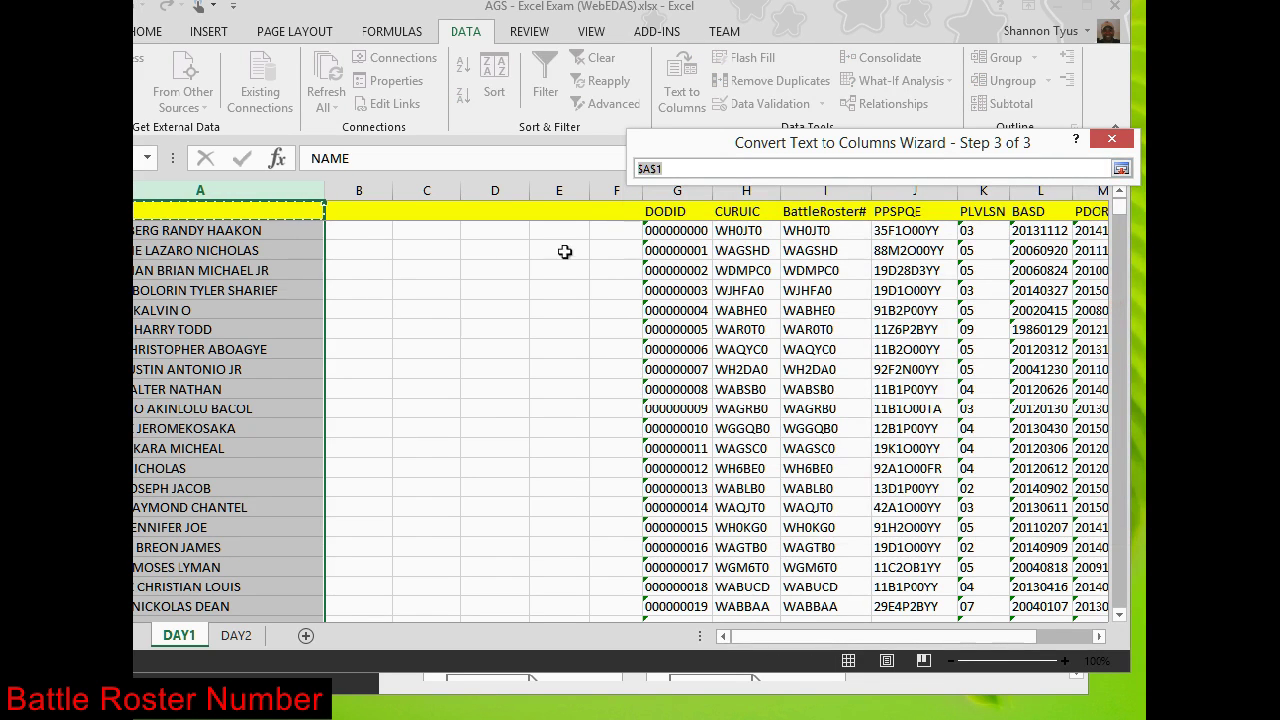
{"action": "left_click_drag", "start_coordinate": [358, 190], "coordinate": [595, 188]}
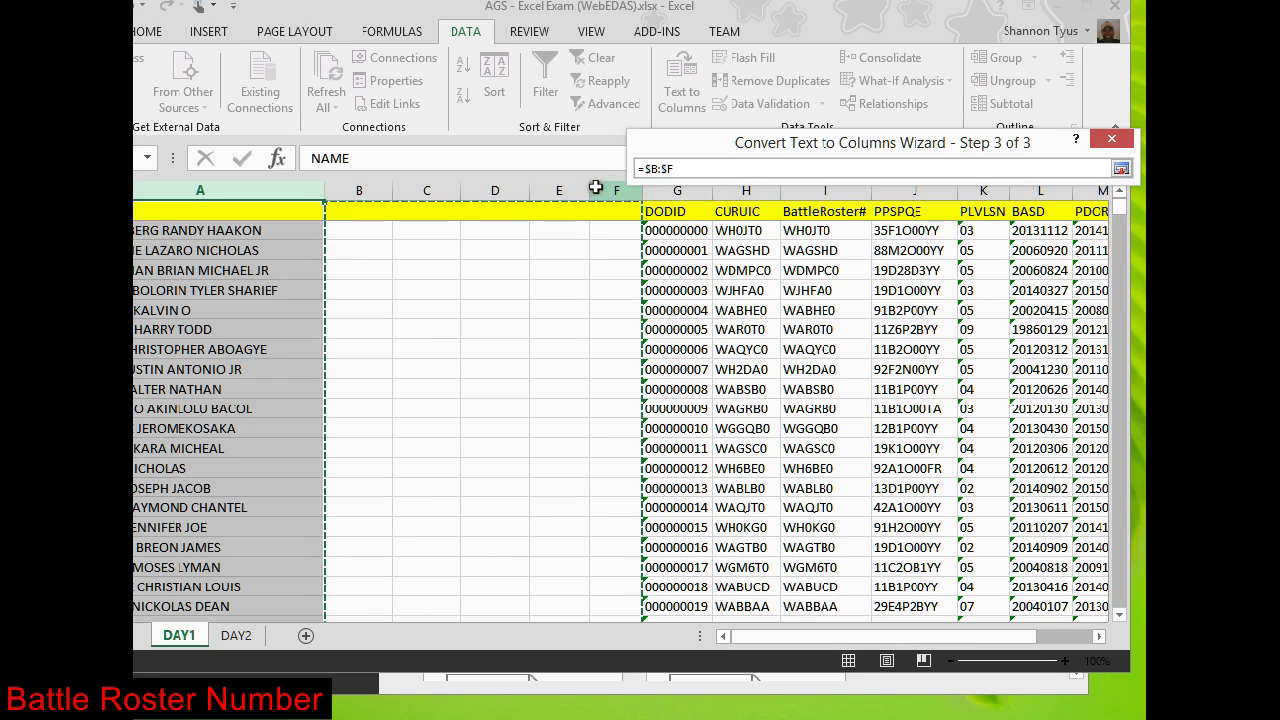
{"action": "key", "text": "Return"}
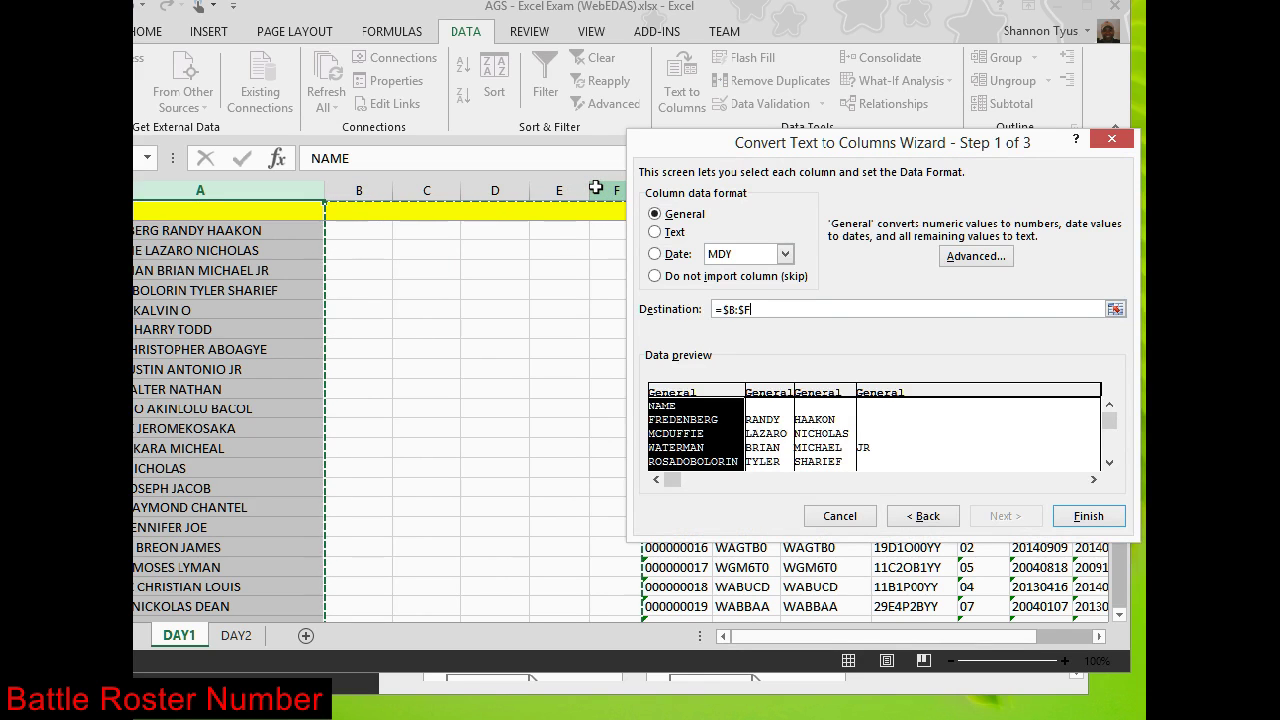
{"action": "left_click", "coordinate": [1095, 520]}
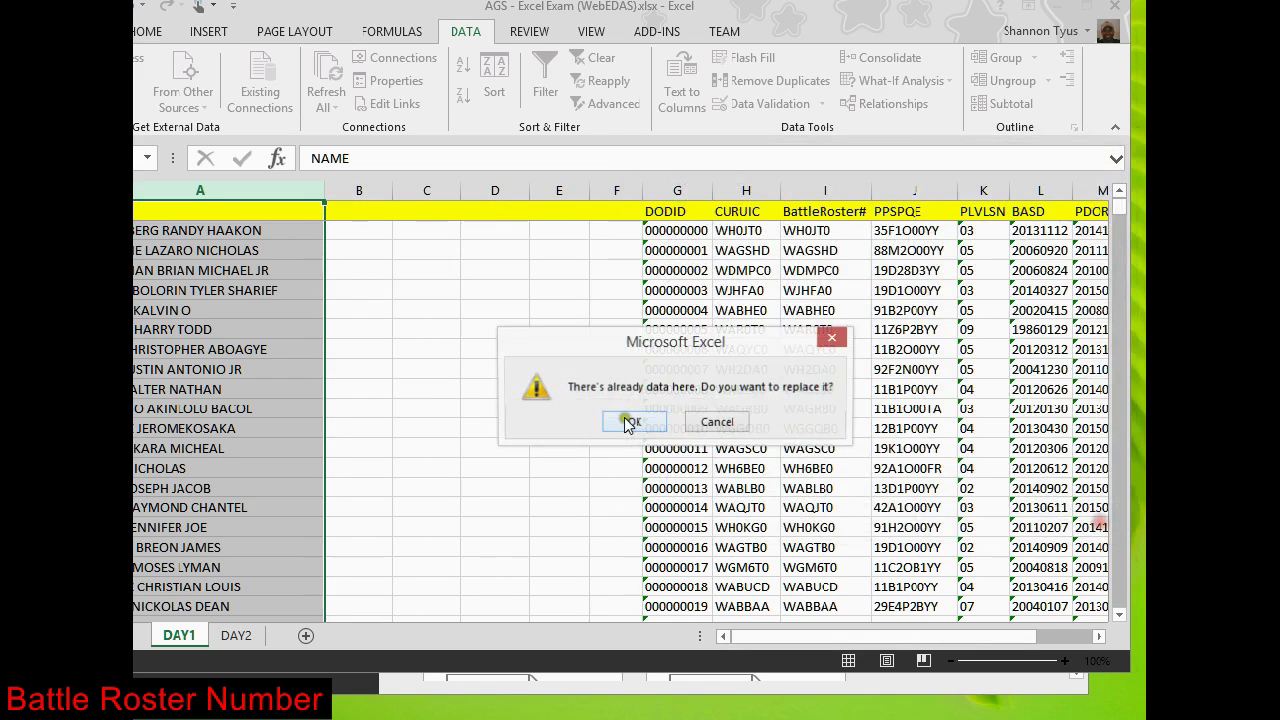
{"action": "left_click", "coordinate": [631, 424]}
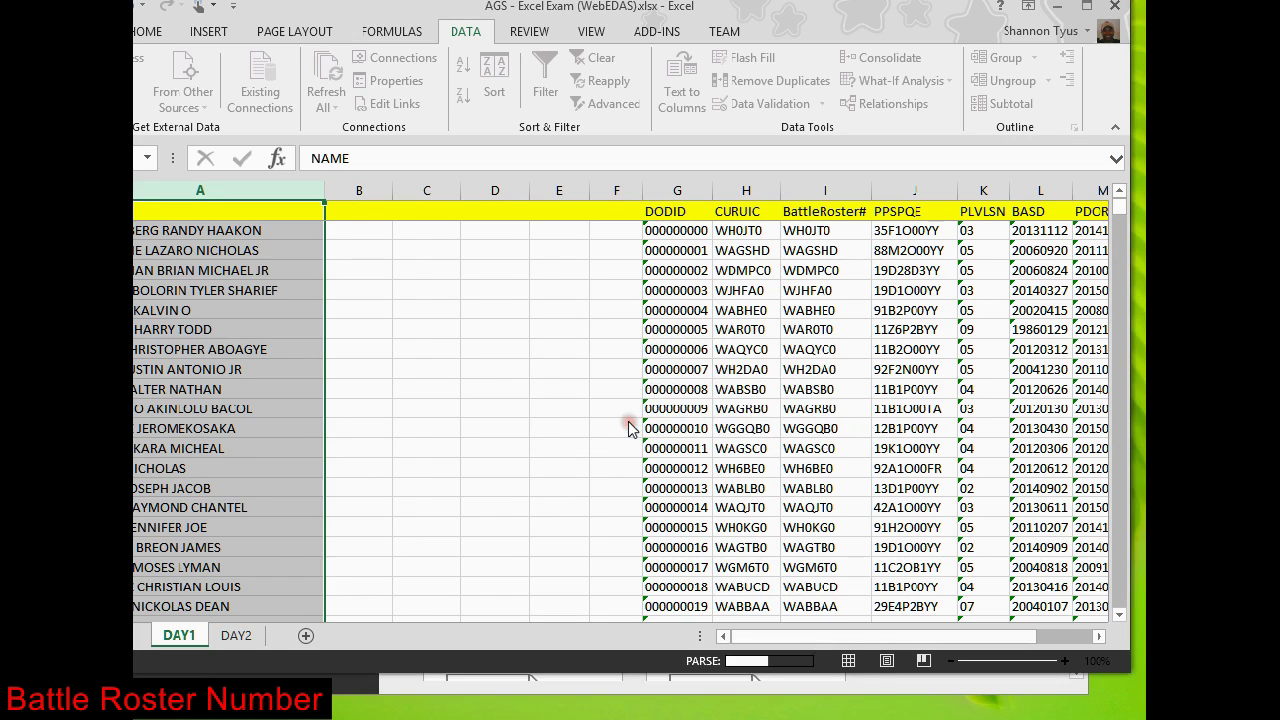
Step: Enter LASTNAME, FIRSTNAME, MIDDLE and SUFFIX as the headers in cells B1 through E1
{"action": "left_click", "coordinate": [358, 205]}
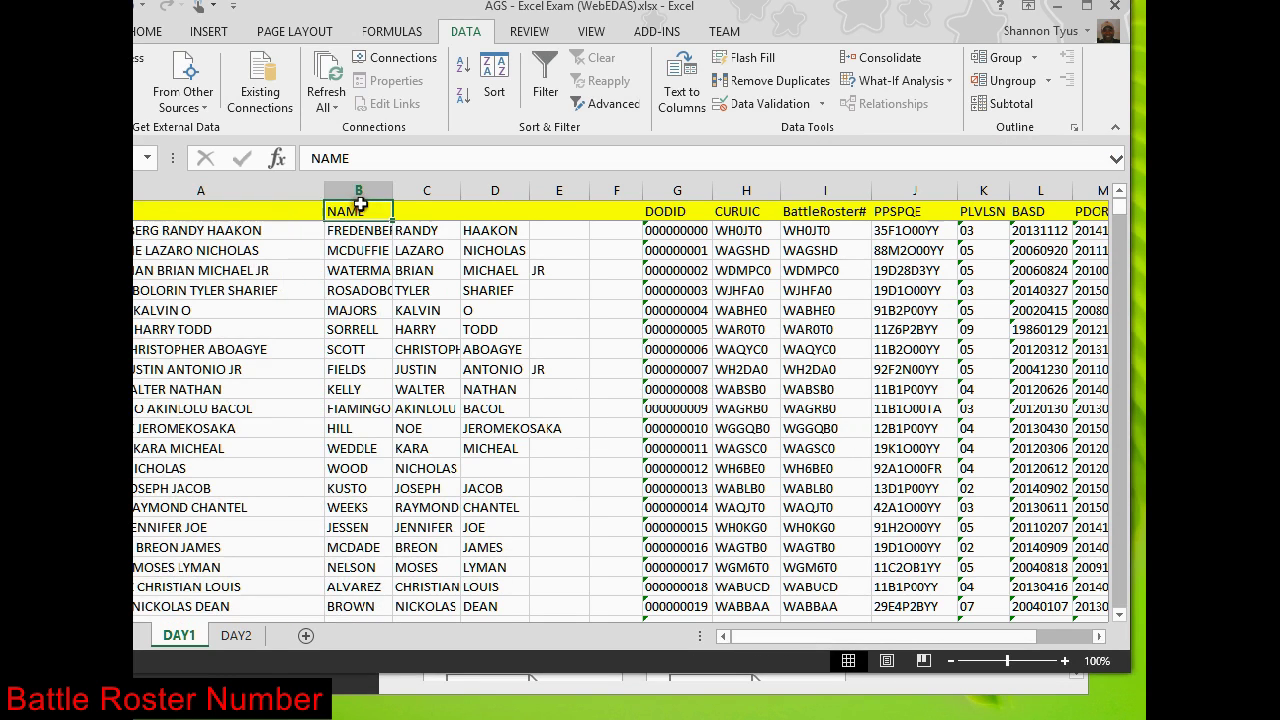
{"action": "type", "text": "LAS"}
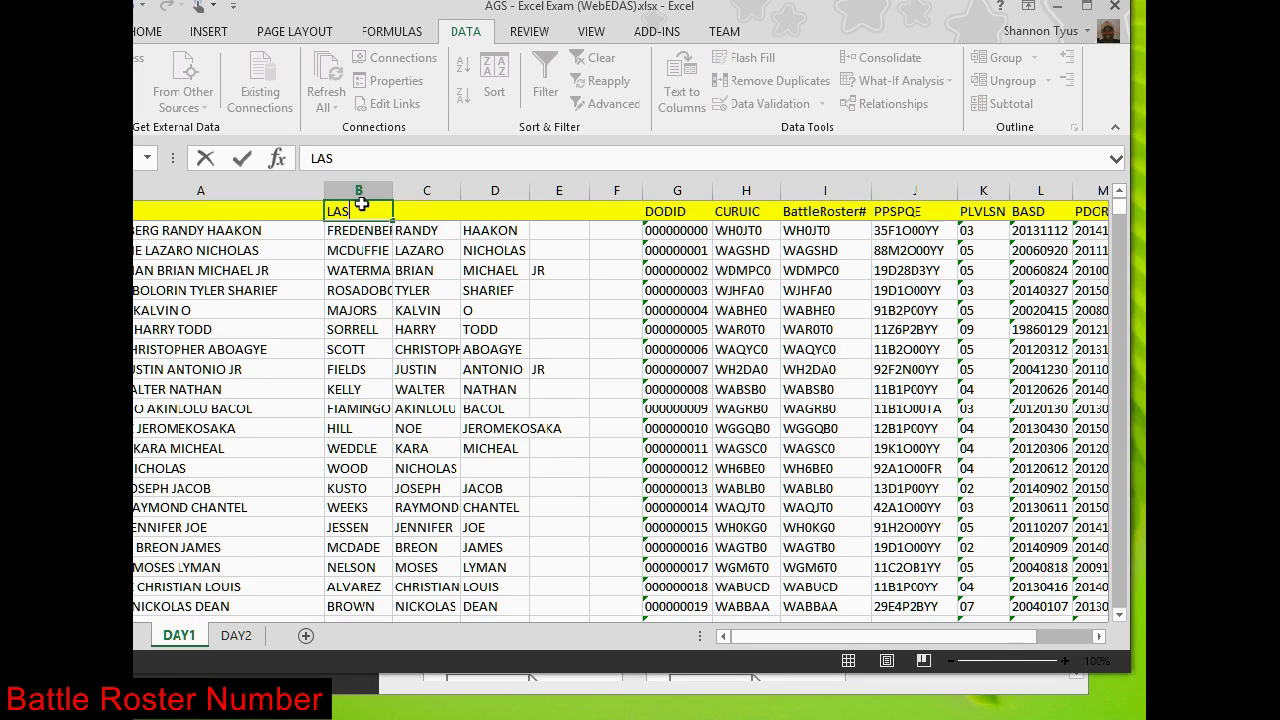
{"action": "type", "text": "TNAME"}
{"action": "key", "text": "Tab"}
{"action": "type", "text": "FIRS"}
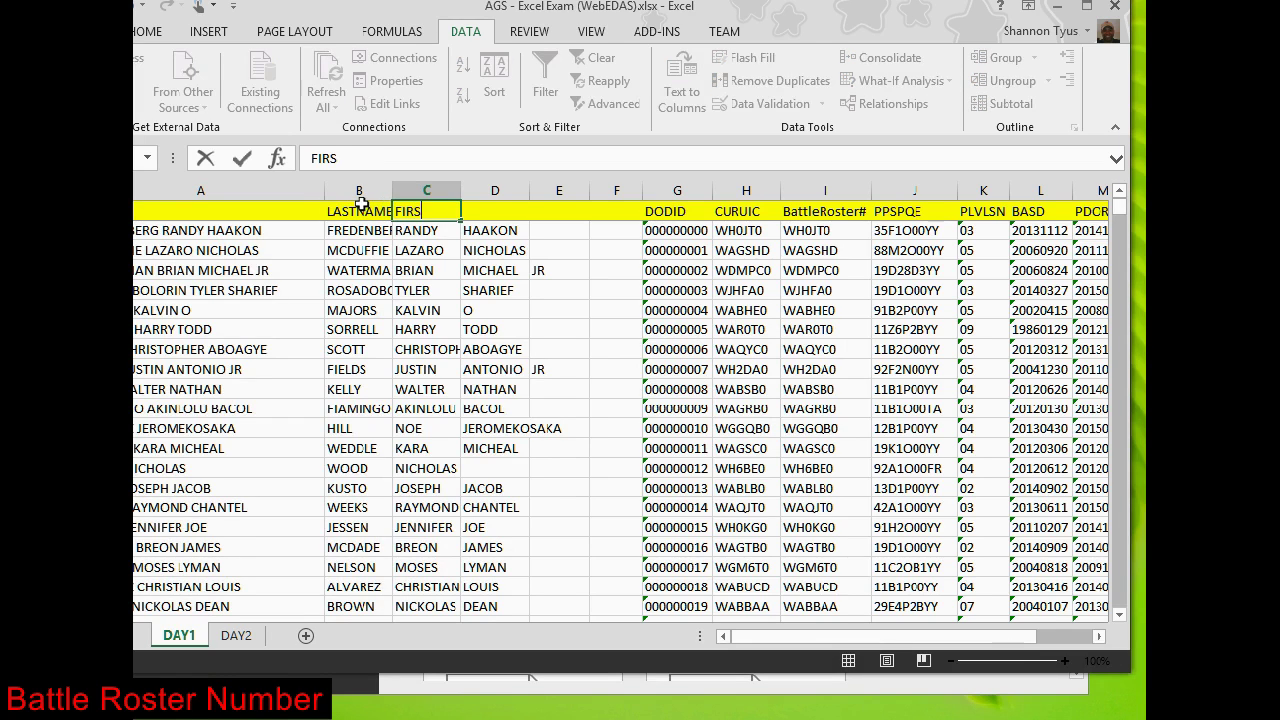
{"action": "type", "text": "TNAME"}
{"action": "key", "text": "Tab"}
{"action": "type", "text": "M"}
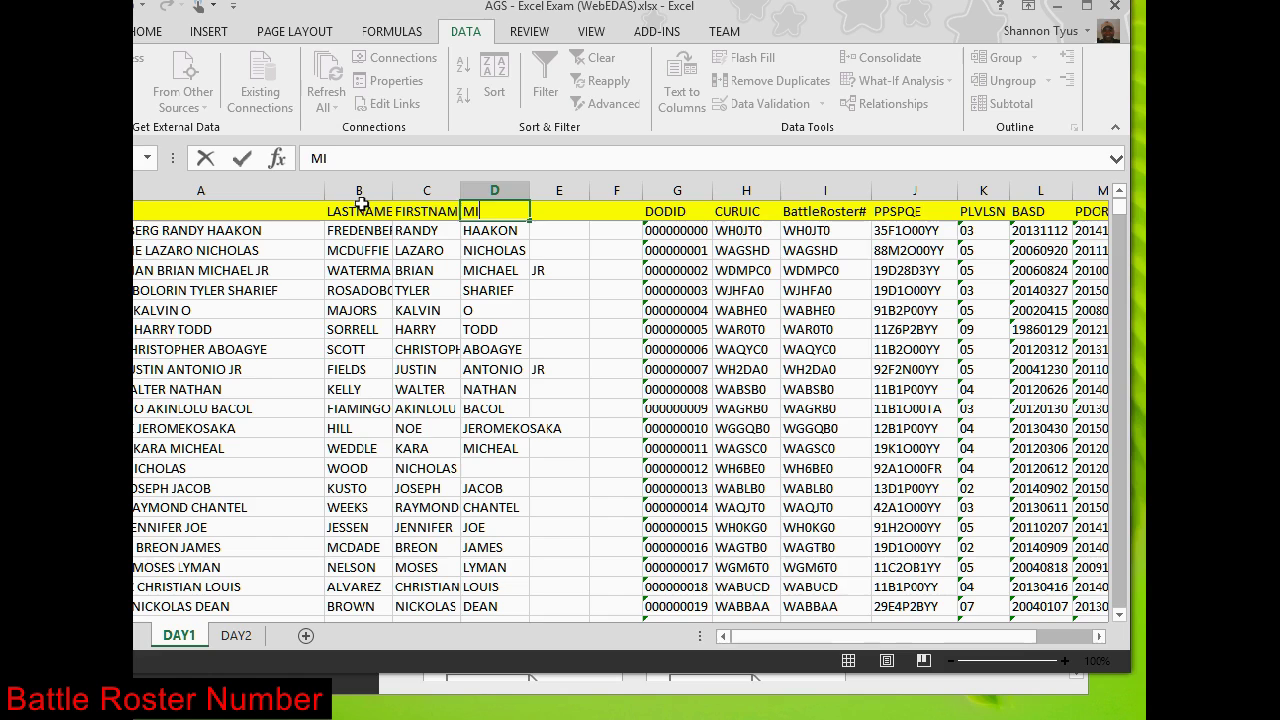
{"action": "type", "text": "IDDLE"}
{"action": "key", "text": "Tab"}
{"action": "type", "text": "SU"}
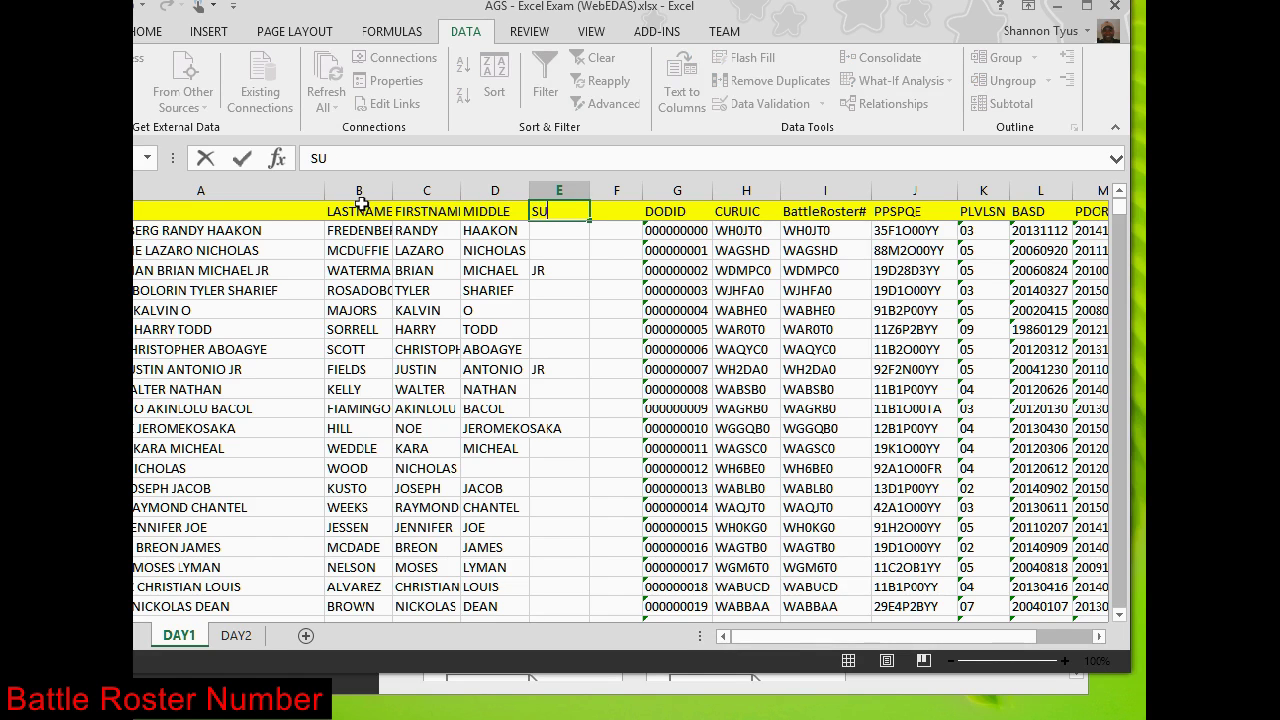
{"action": "left_click", "coordinate": [360, 222]}
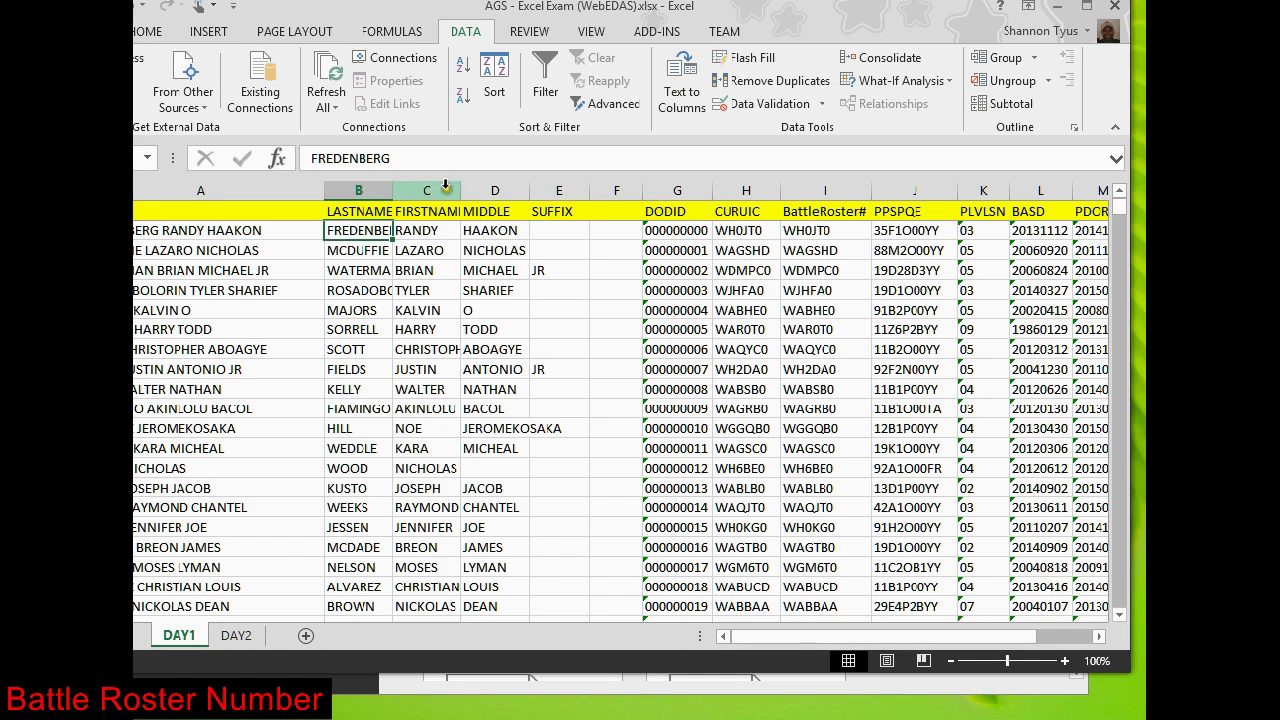
{"action": "left_click", "coordinate": [621, 189]}
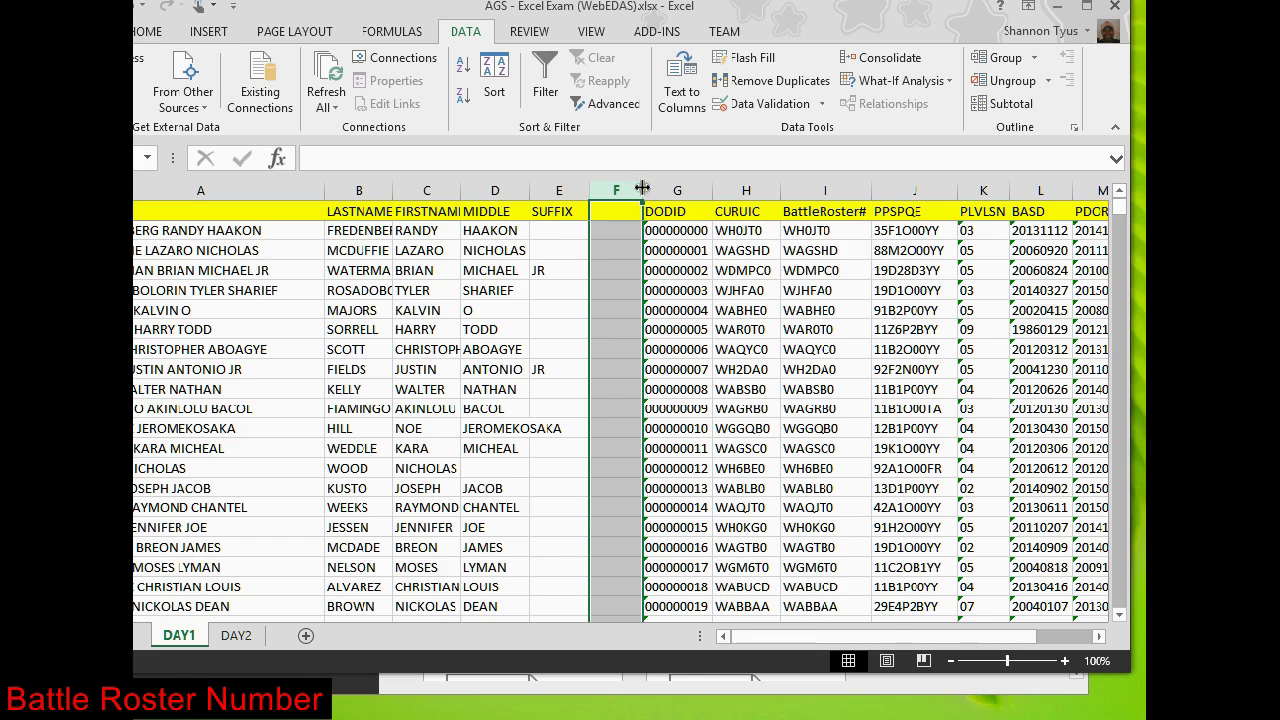
Step: Change the I2 formula to =H2 & LEFT(C2,1), which shows WH0JT0R
{"action": "left_click", "coordinate": [824, 231]}
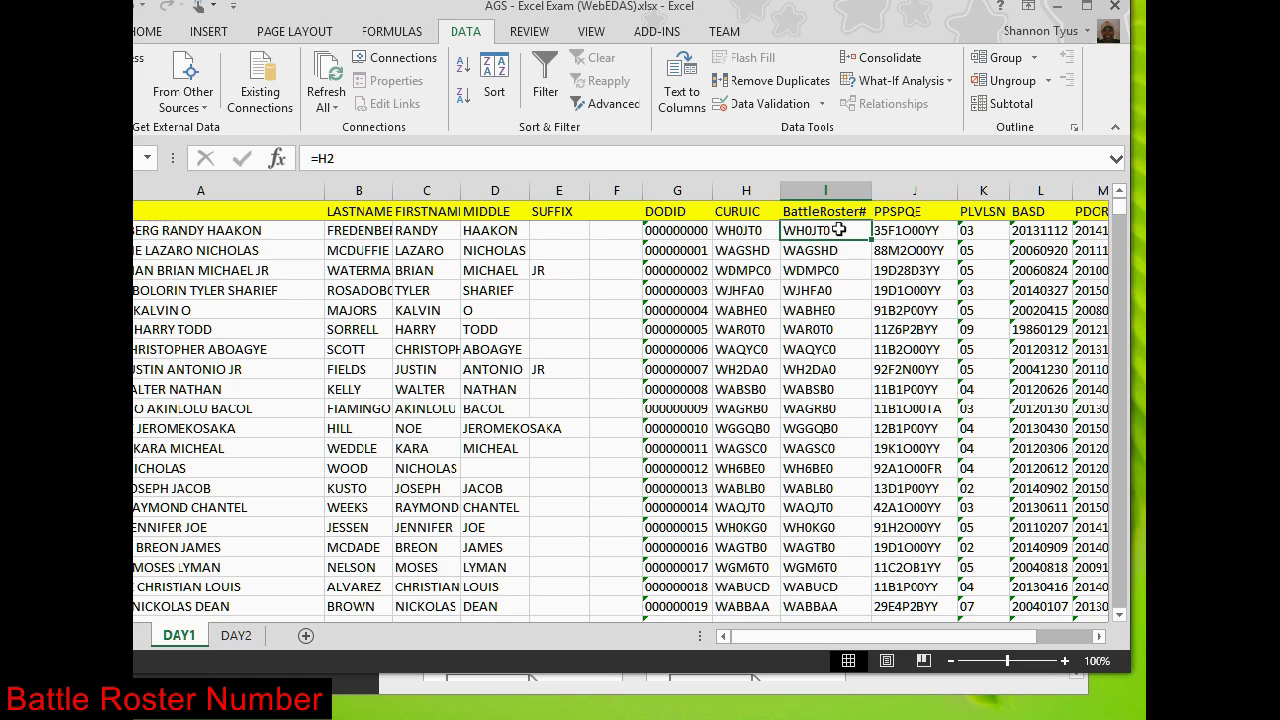
{"action": "double_click", "coordinate": [838, 229]}
{"action": "type", "text": "&"}
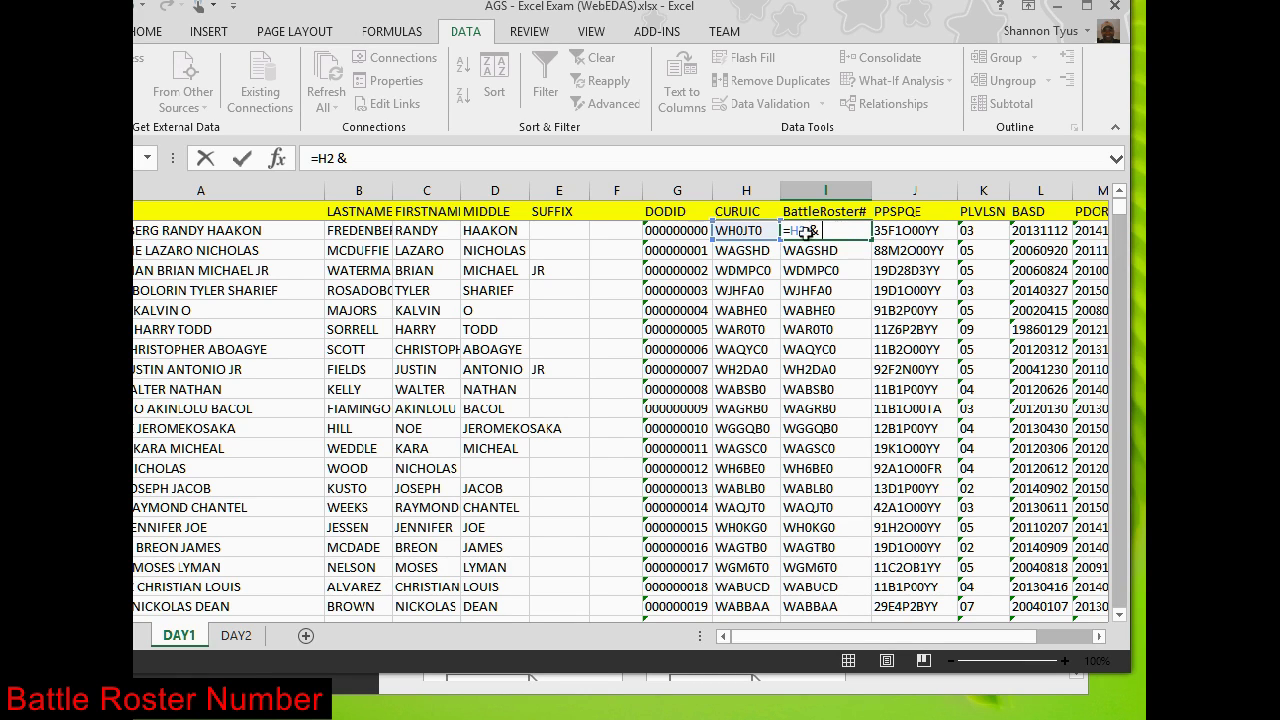
{"action": "type", "text": "lE"}
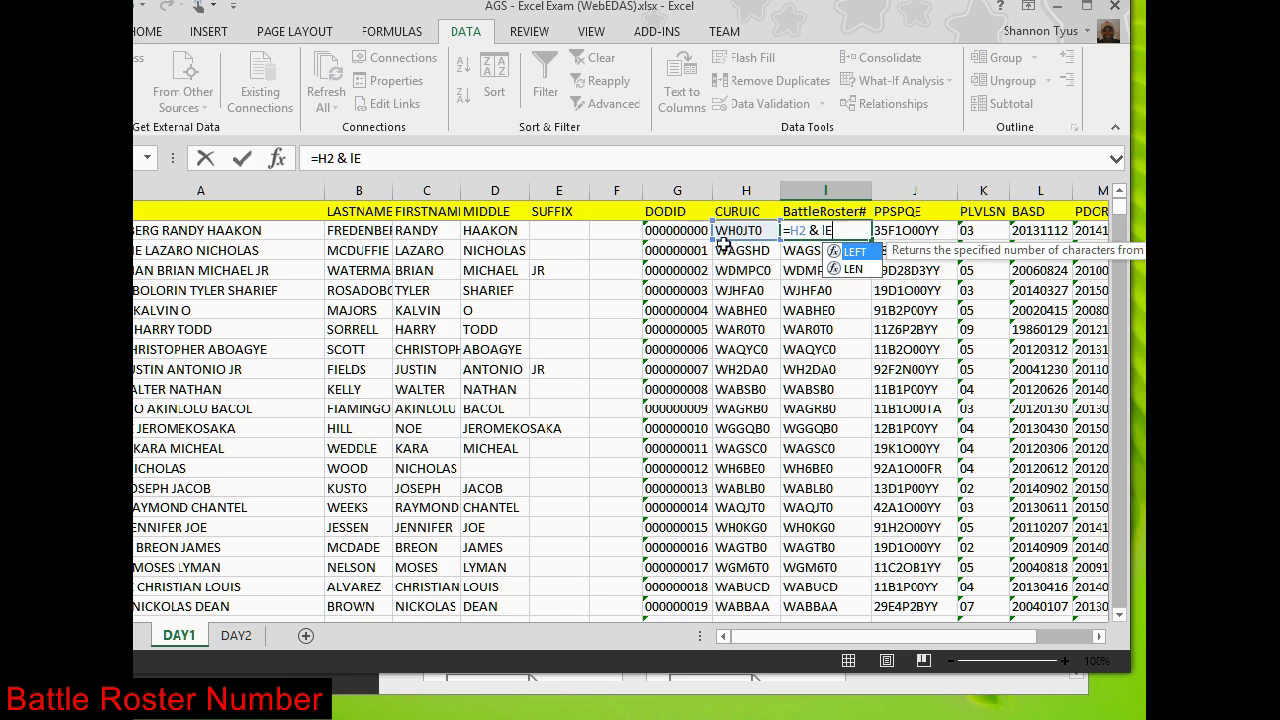
{"action": "type", "text": "FT"}
{"action": "key", "text": "BackSpace"}
{"action": "key", "text": "BackSpace"}
{"action": "key", "text": "BackSpace"}
{"action": "type", "text": "eft("}
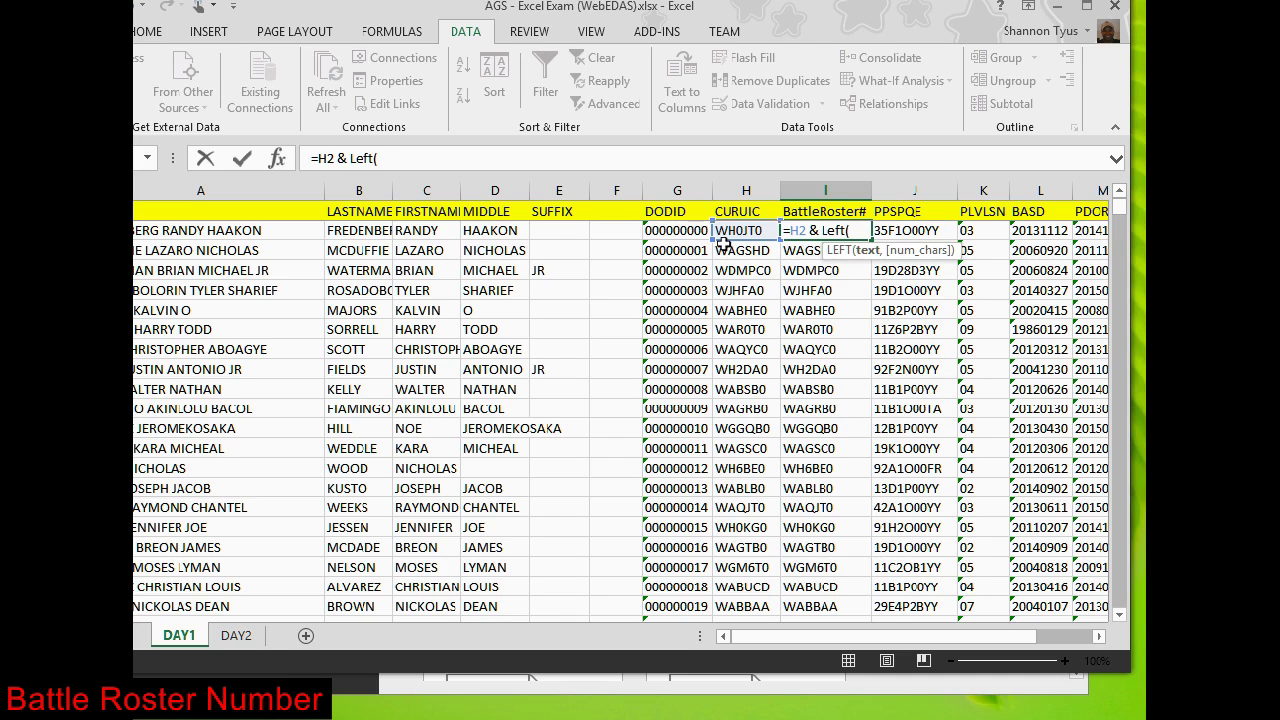
{"action": "left_click", "coordinate": [424, 230]}
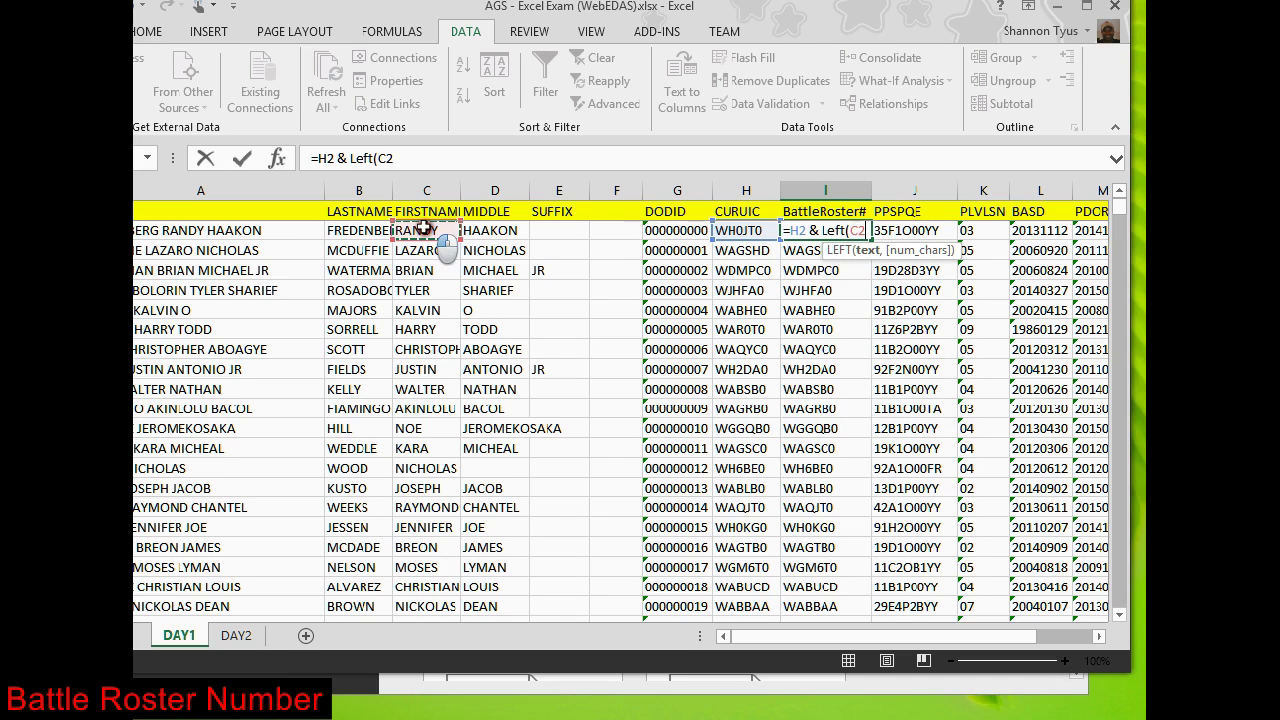
{"action": "type", "text": ",1"}
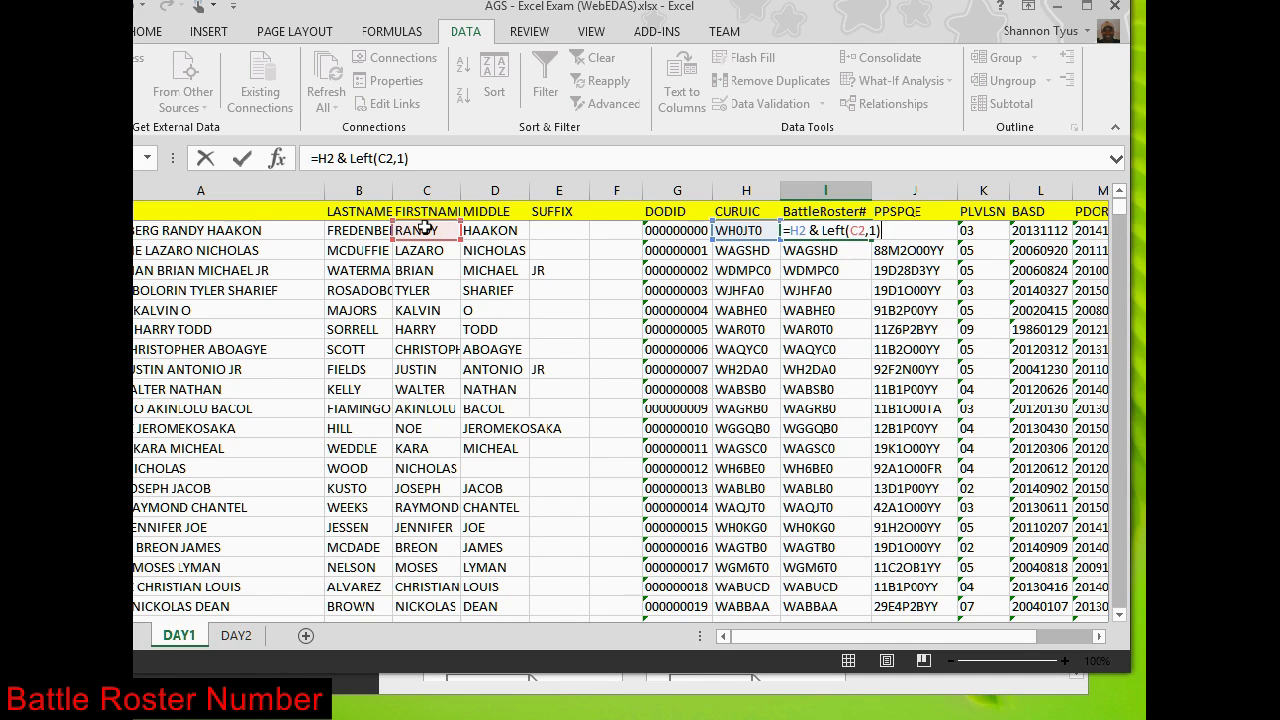
{"action": "key", "text": "Return"}
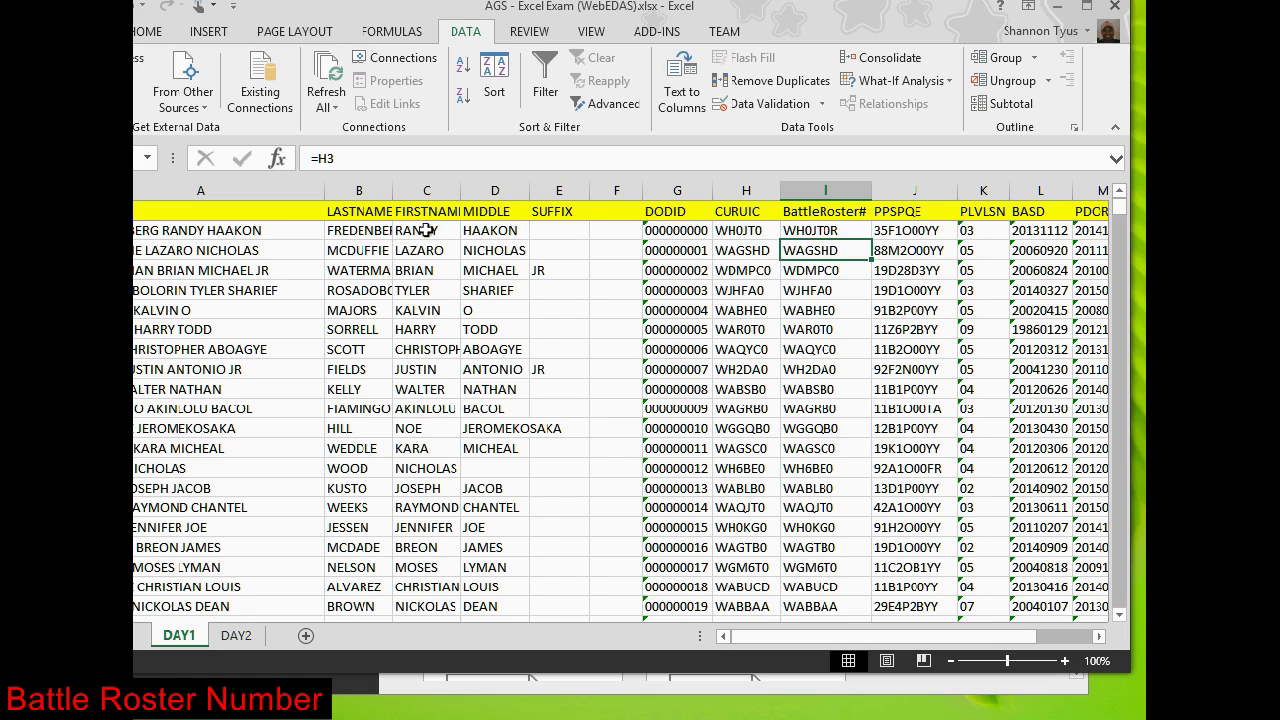
Step: Append & LEFT(B2,1) to the I2 formula so it reads WH0JT0RF
{"action": "left_click", "coordinate": [843, 230]}
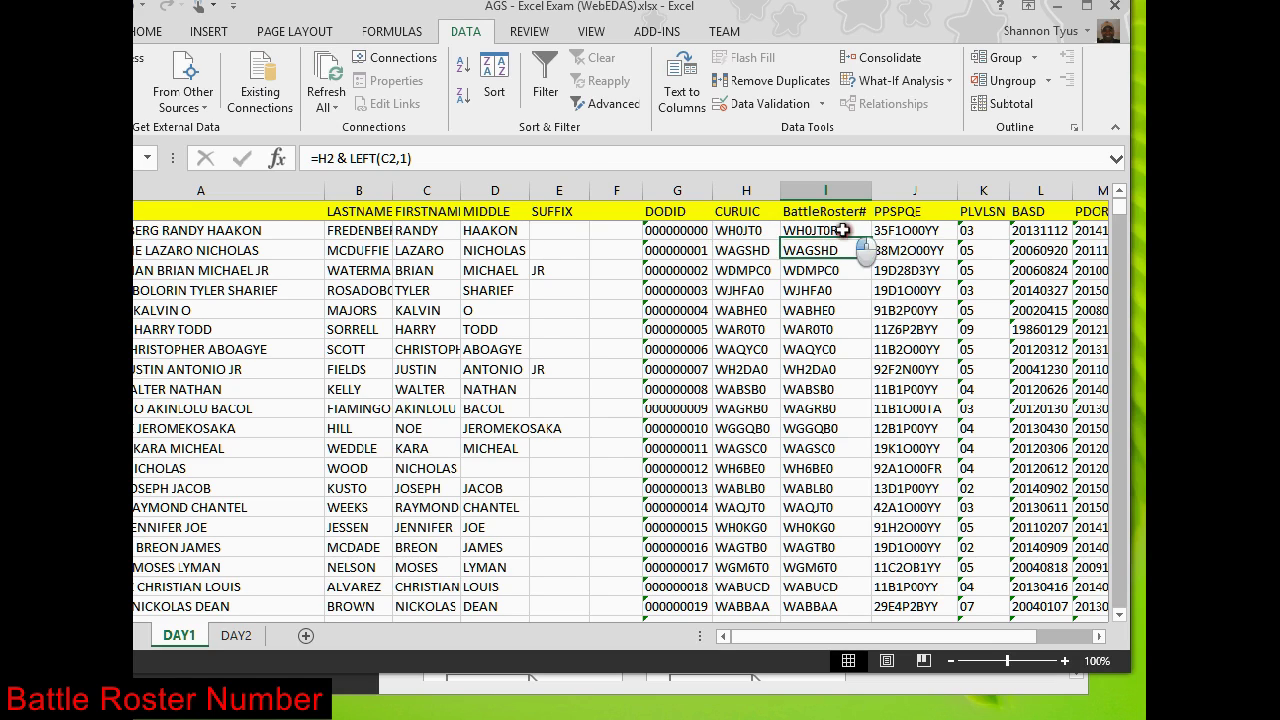
{"action": "left_click", "coordinate": [432, 158]}
{"action": "type", "text": "&"}
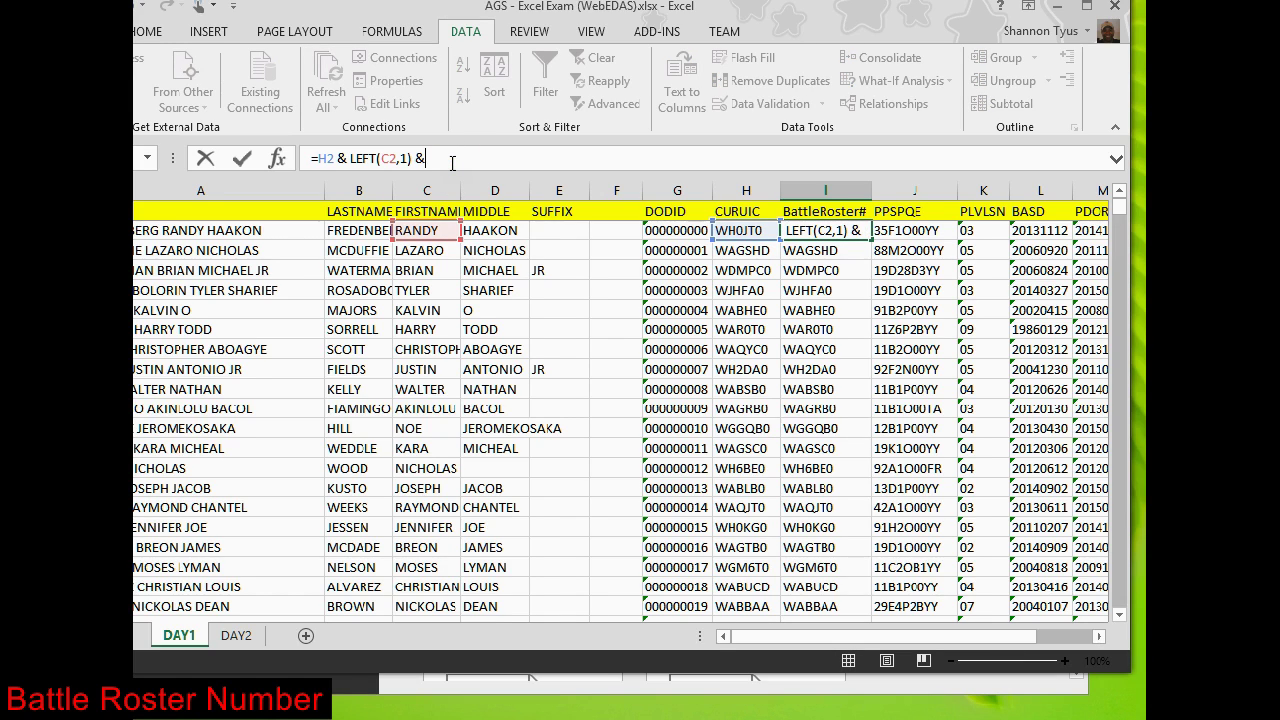
{"action": "type", "text": "Left"}
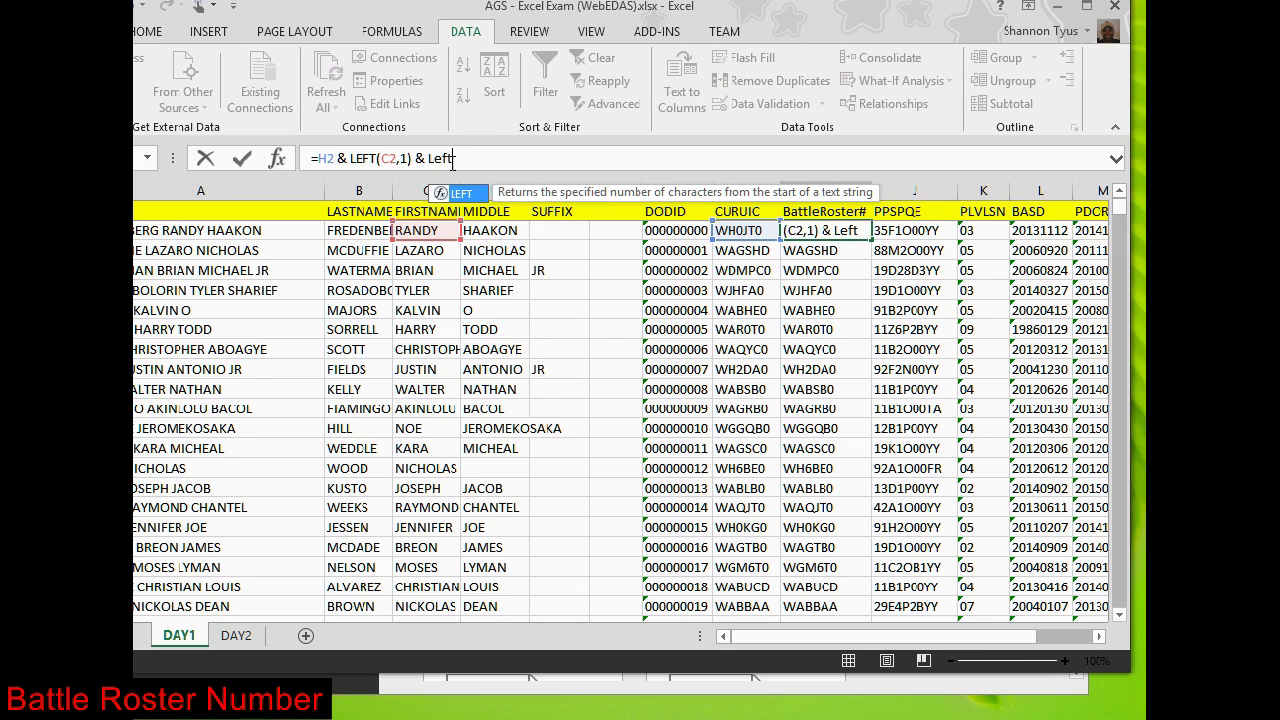
{"action": "type", "text": "("}
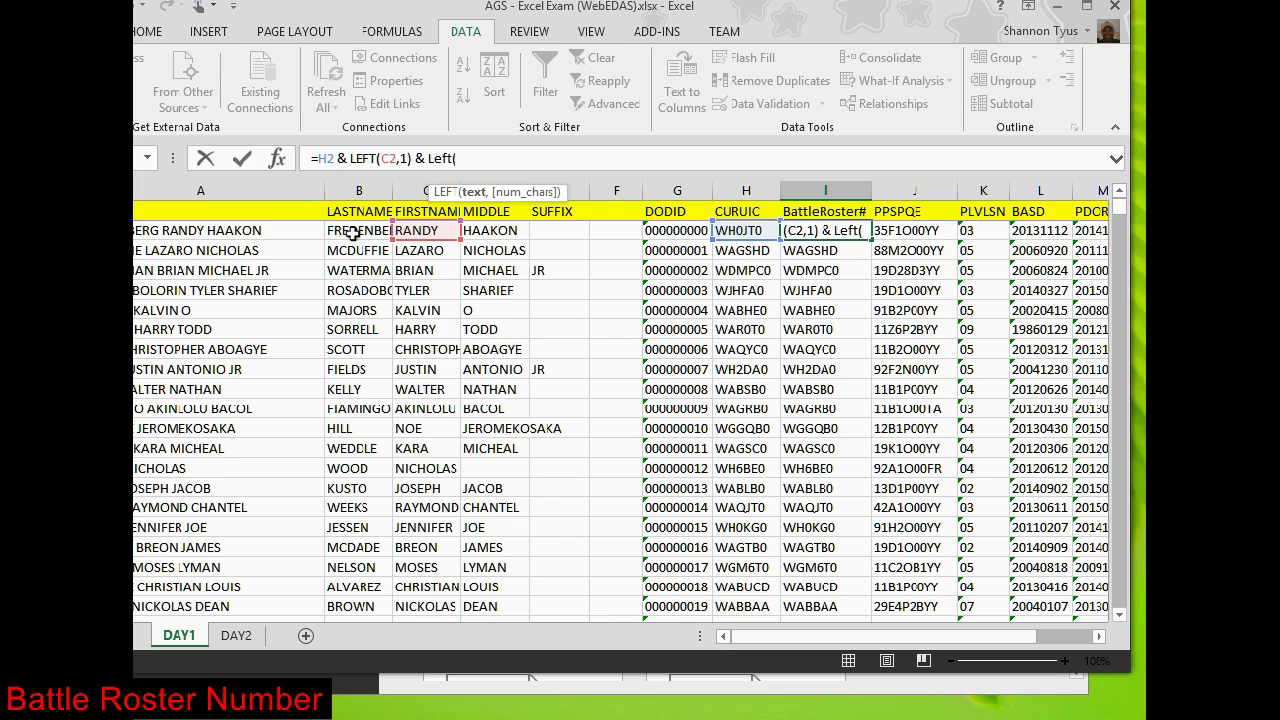
{"action": "left_click", "coordinate": [355, 231]}
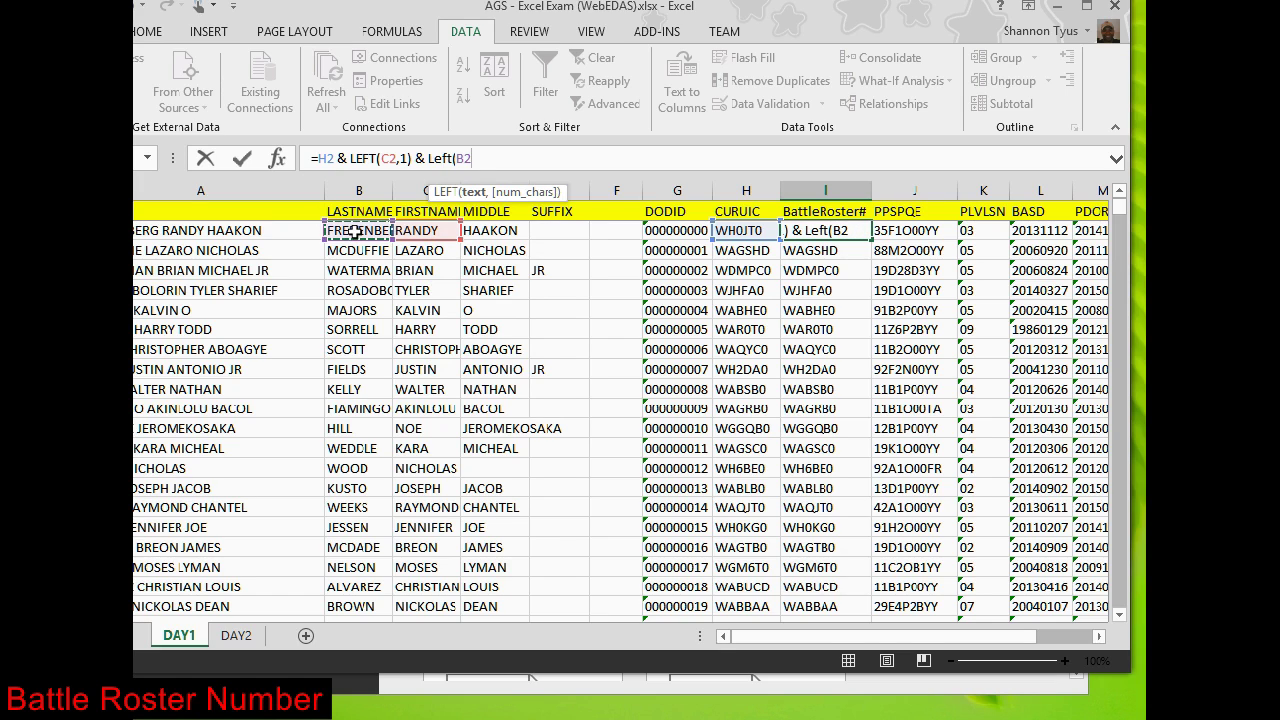
{"action": "type", "text": ",1"}
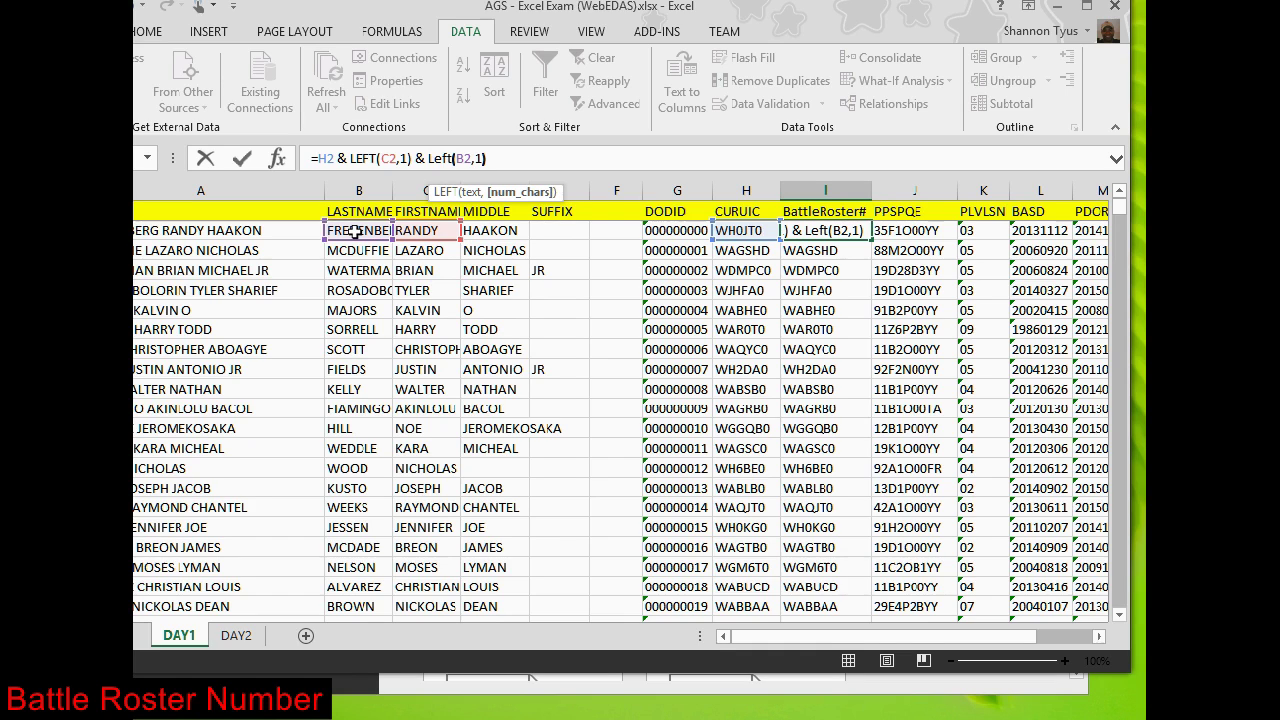
{"action": "type", "text": ")"}
{"action": "key", "text": "Return"}
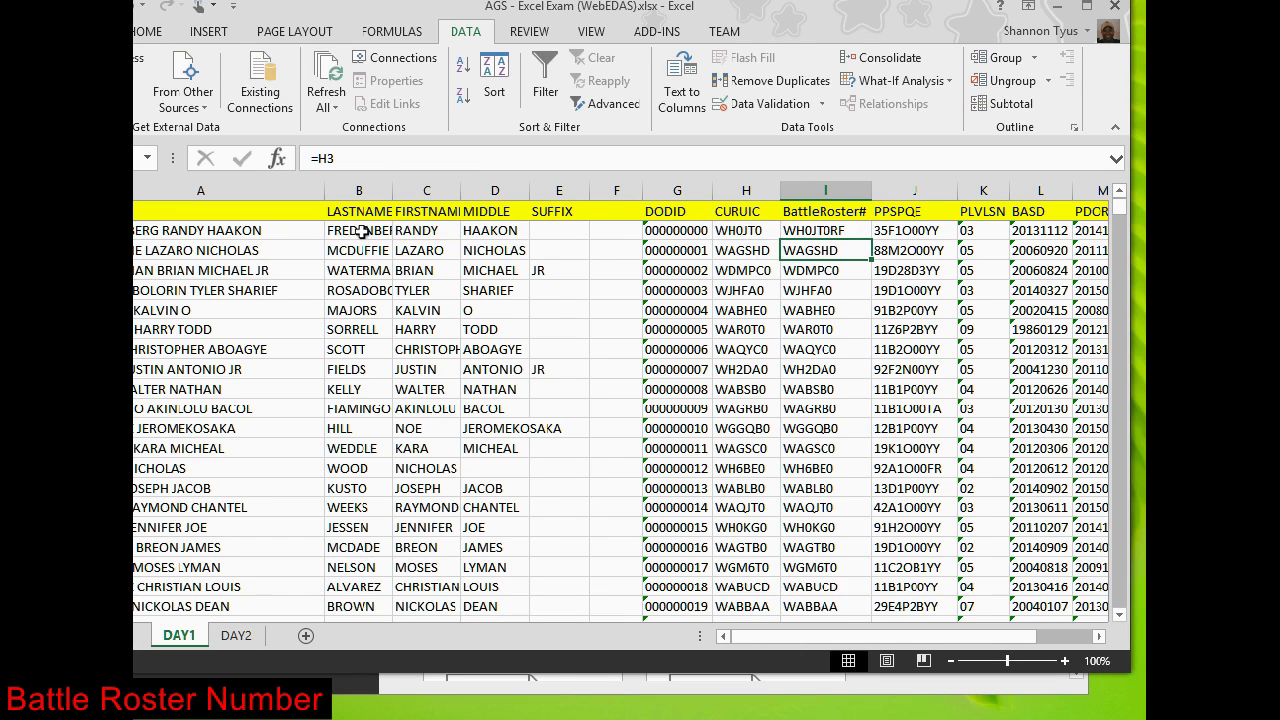
{"action": "left_click", "coordinate": [362, 231]}
{"action": "left_click", "coordinate": [835, 230]}
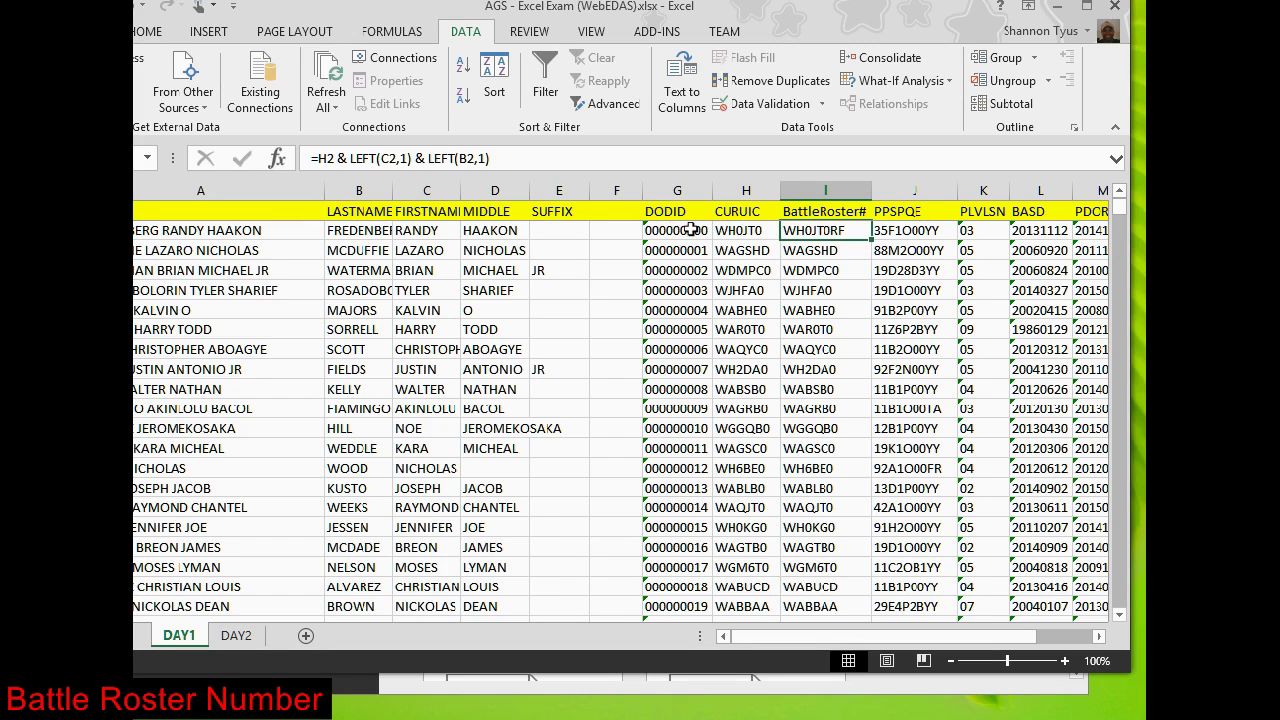
Step: Append & RIGHT(G2,4) to the I2 formula, producing WH0JT0RF0000
{"action": "double_click", "coordinate": [848, 230]}
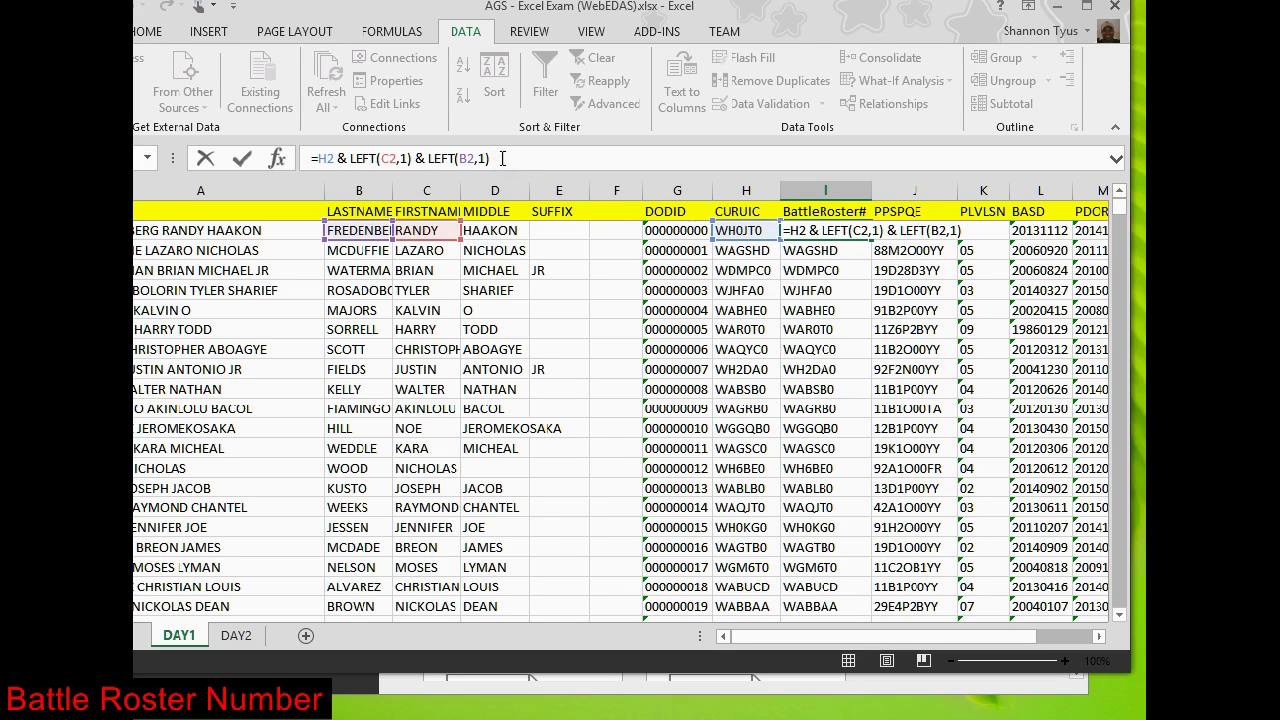
{"action": "type", "text": "& "}
{"action": "type", "text": "Right("}
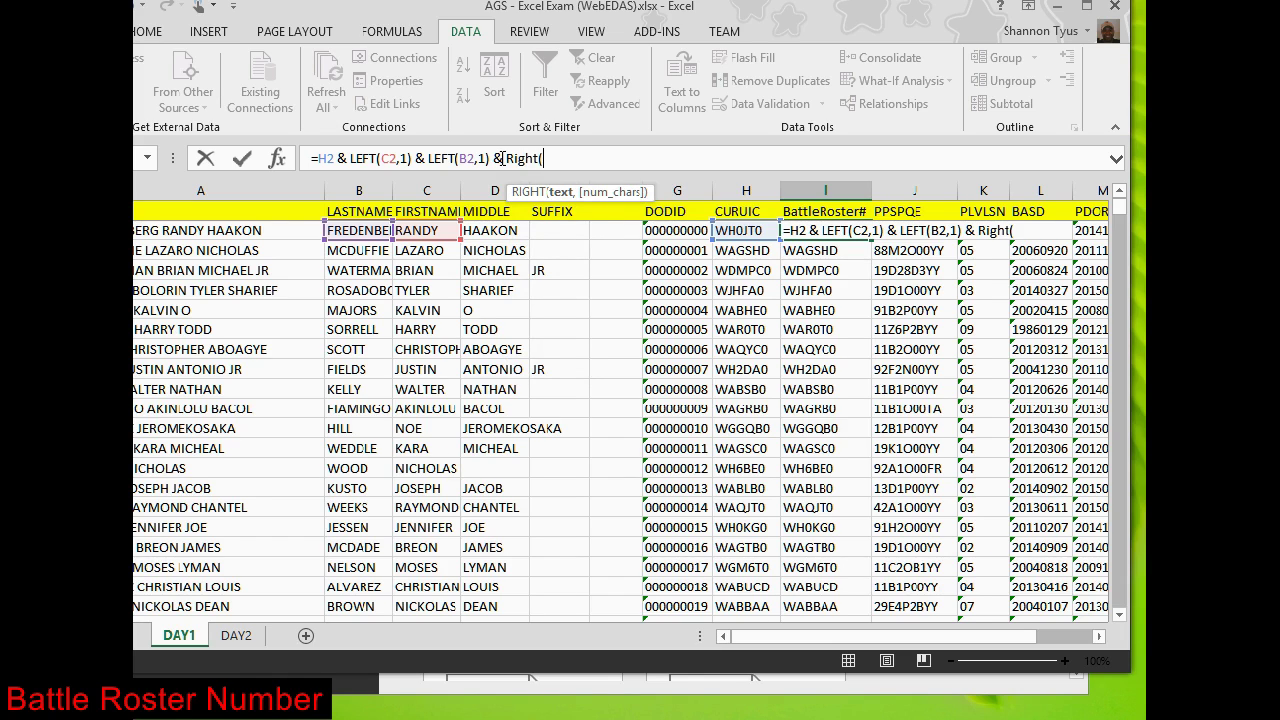
{"action": "left_click", "coordinate": [669, 228]}
{"action": "type", "text": ",4"}
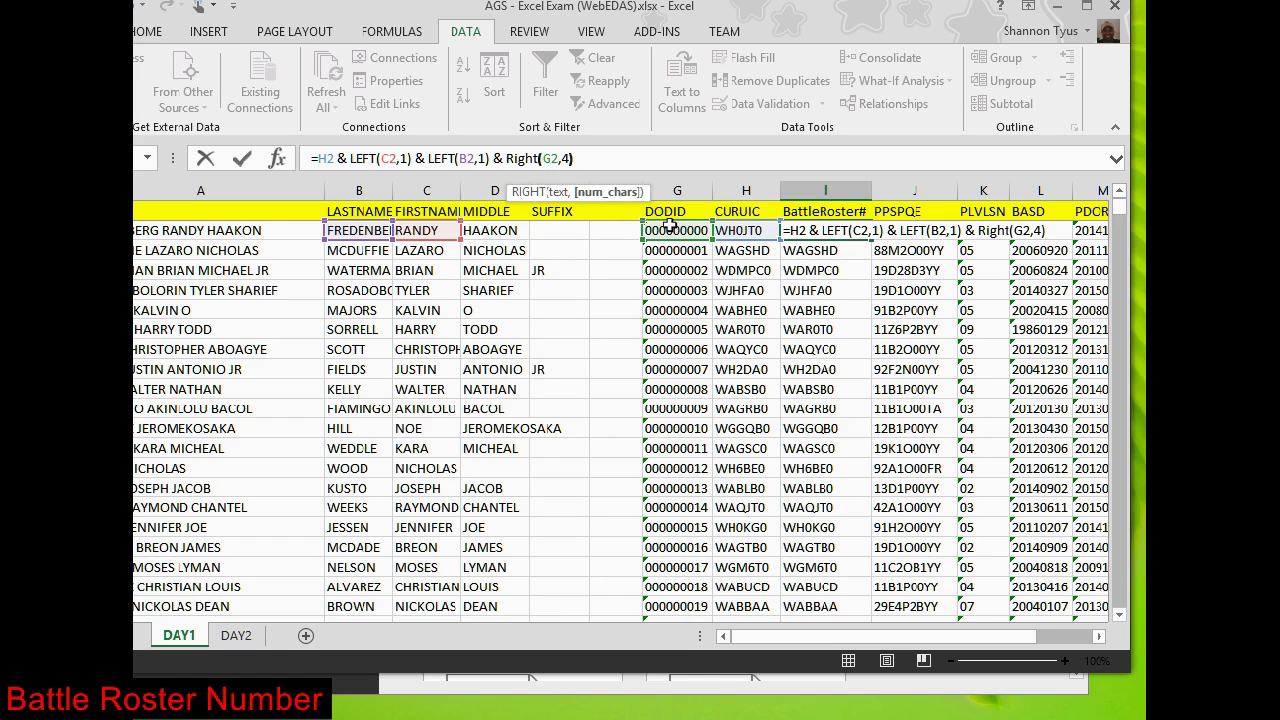
{"action": "key", "text": "Return"}
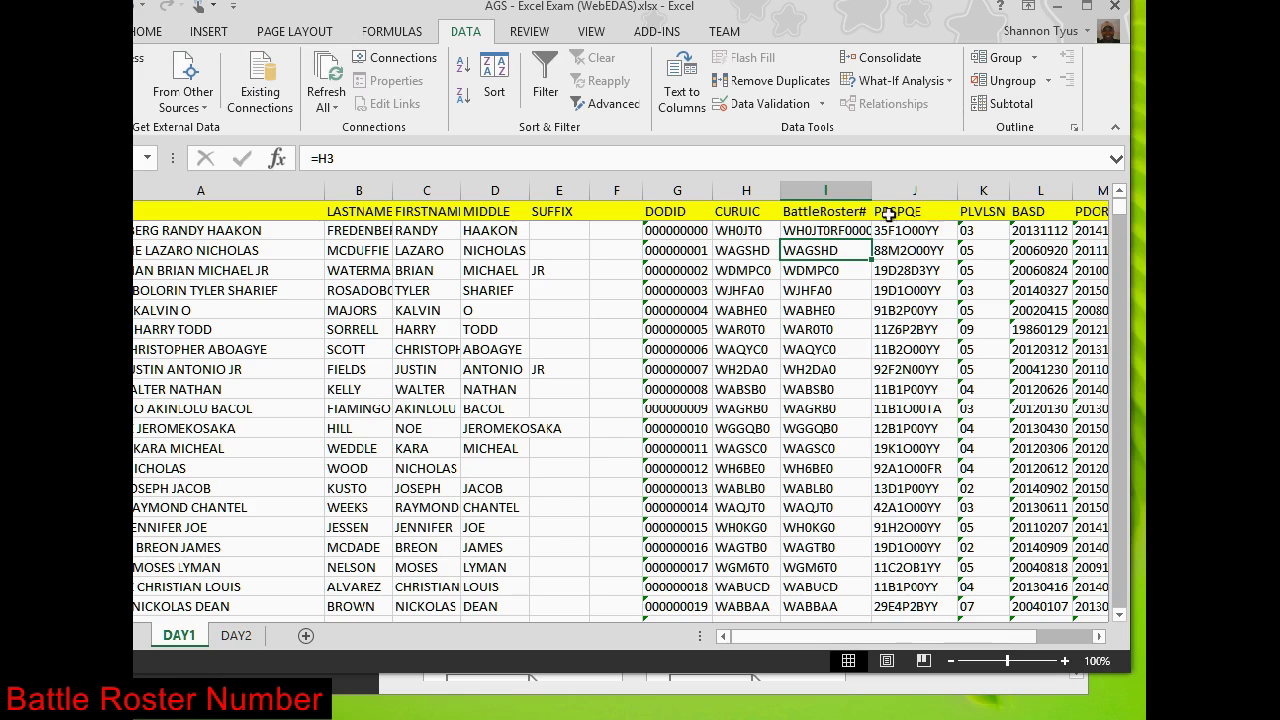
Step: Fill the I2 formula down column I and autofit it to show values like WAGSHDLM0001
{"action": "double_click", "coordinate": [872, 190]}
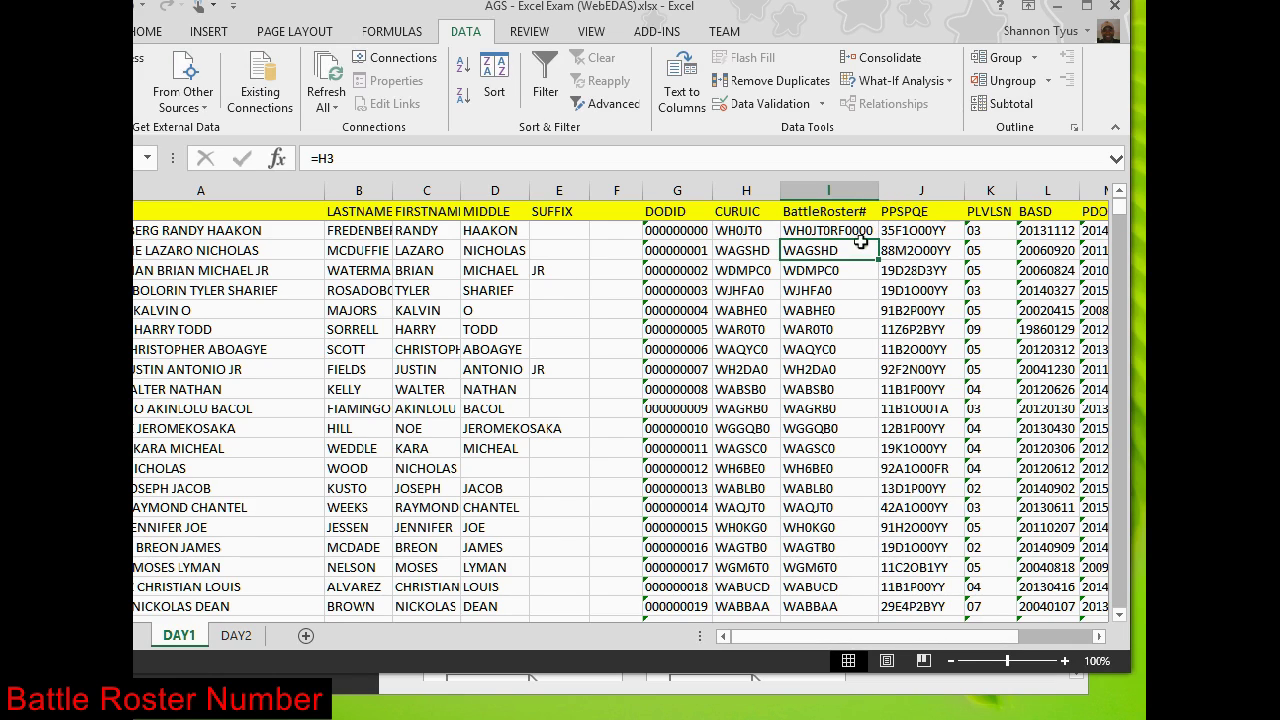
{"action": "left_click", "coordinate": [852, 232]}
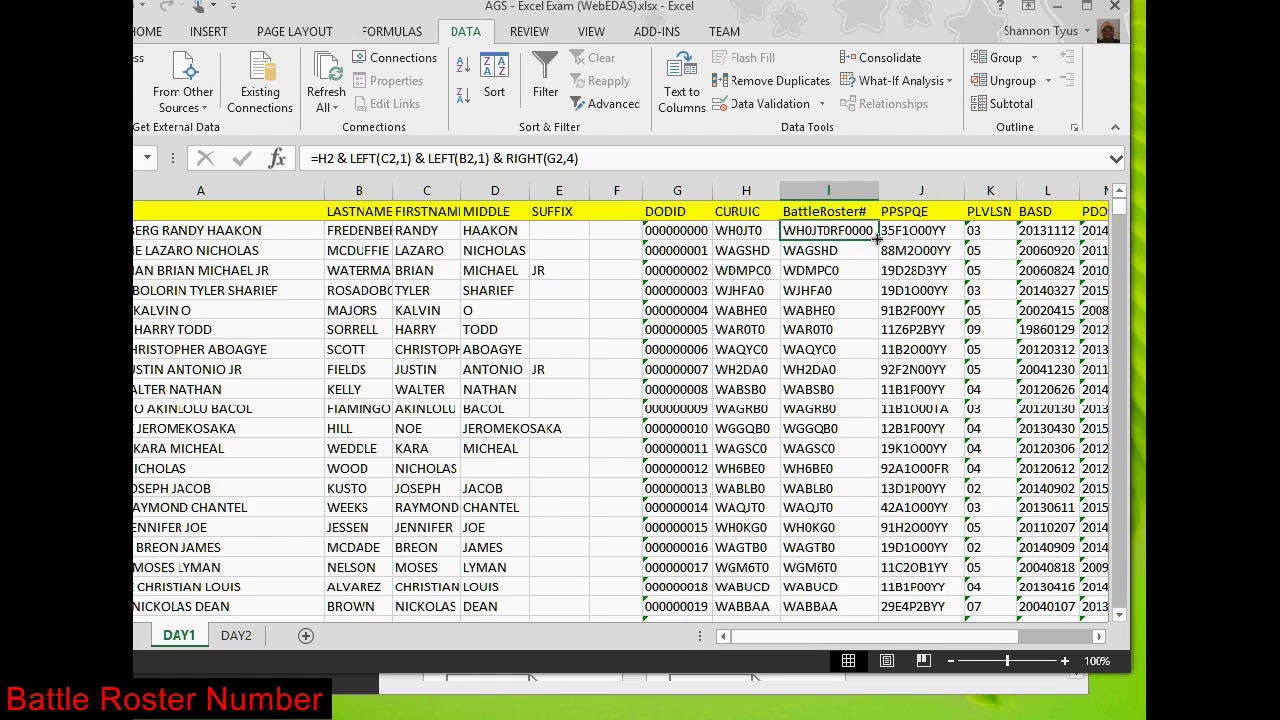
{"action": "double_click", "coordinate": [877, 238]}
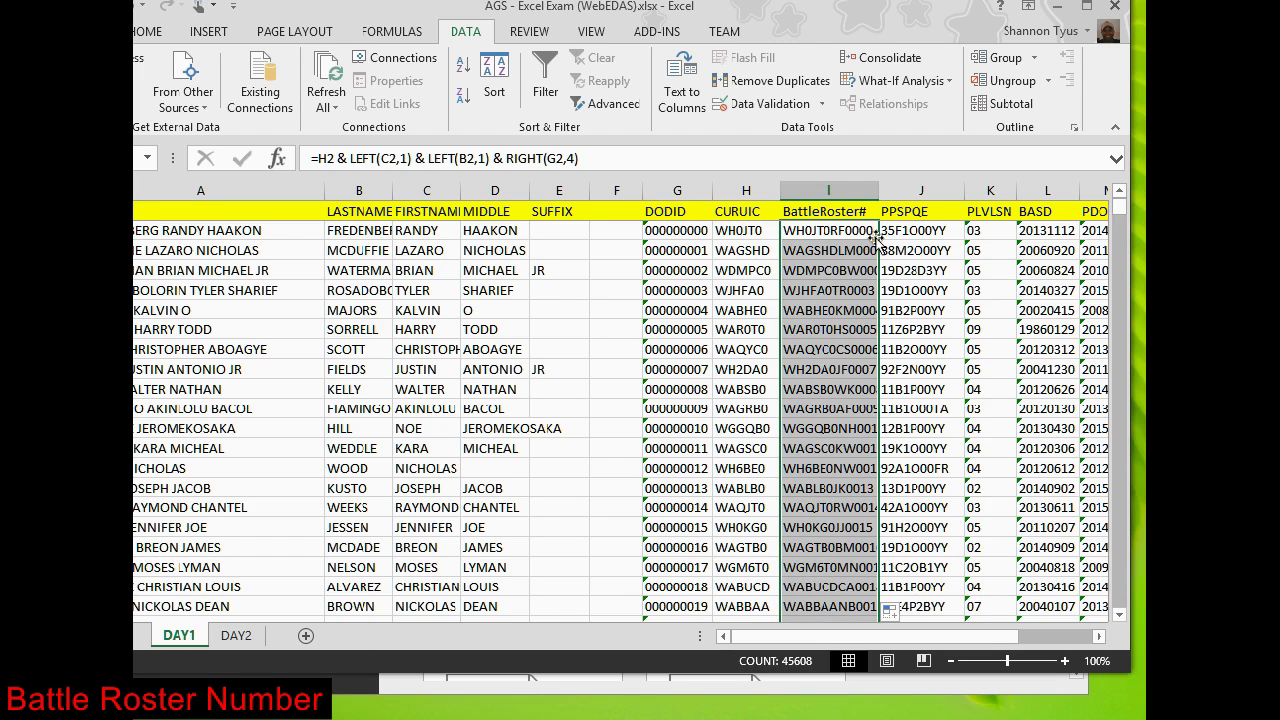
{"action": "key", "text": "ctrl+z"}
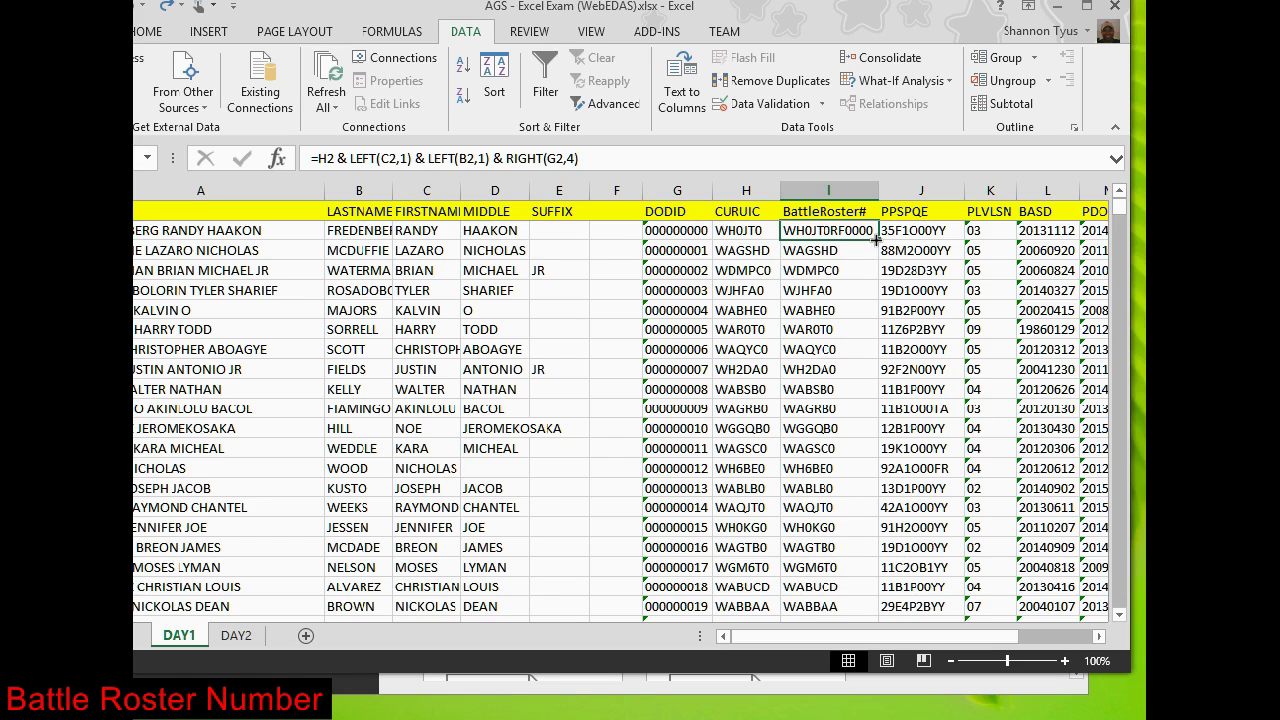
{"action": "double_click", "coordinate": [876, 238]}
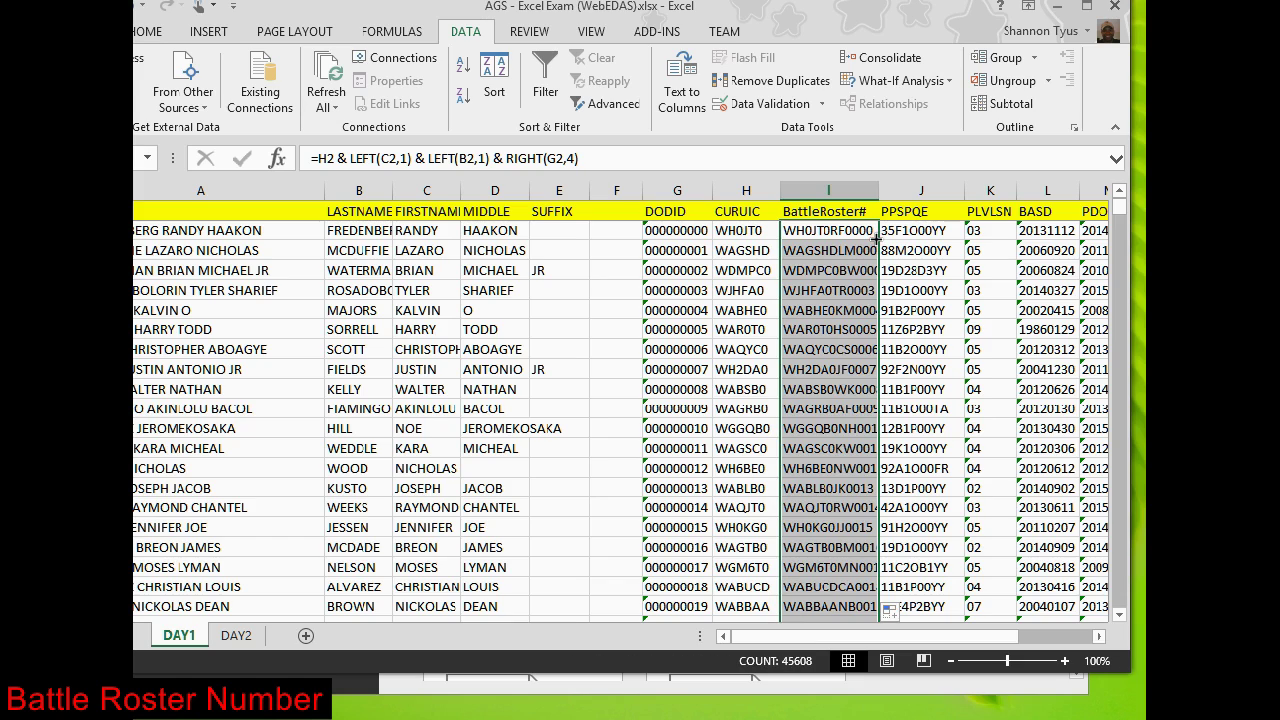
{"action": "double_click", "coordinate": [878, 190]}
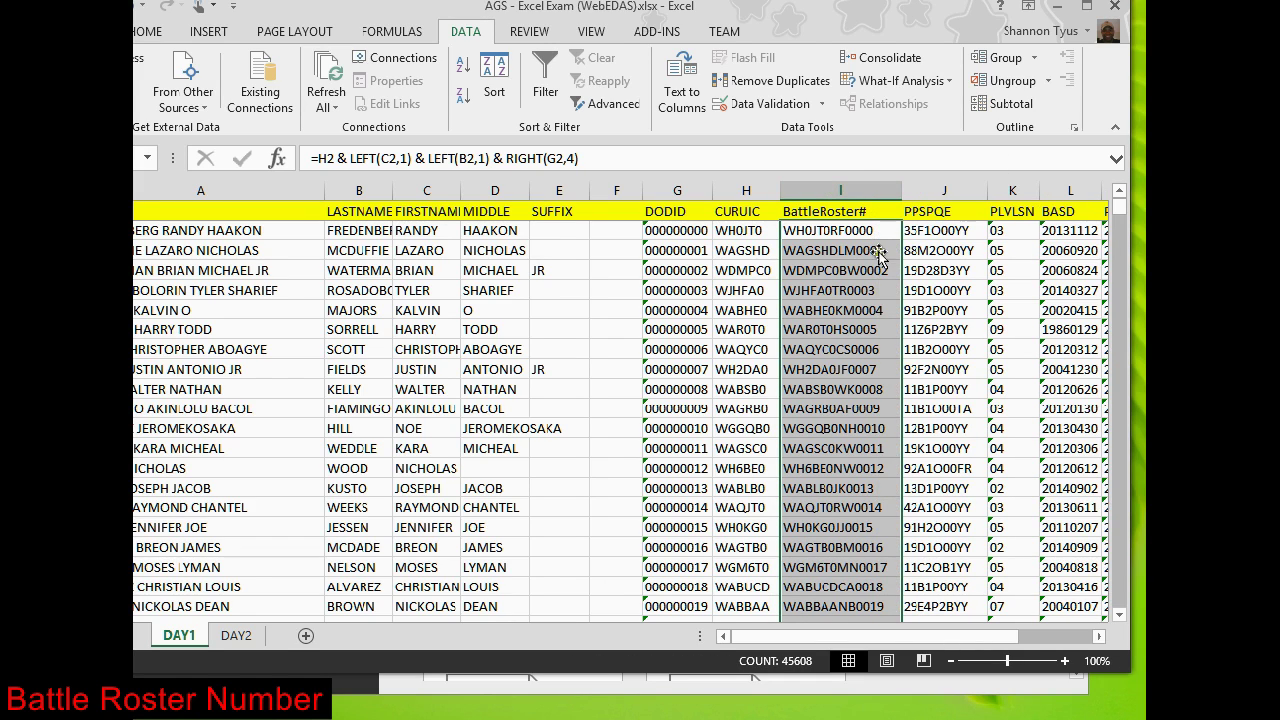
{"action": "left_click", "coordinate": [814, 251]}
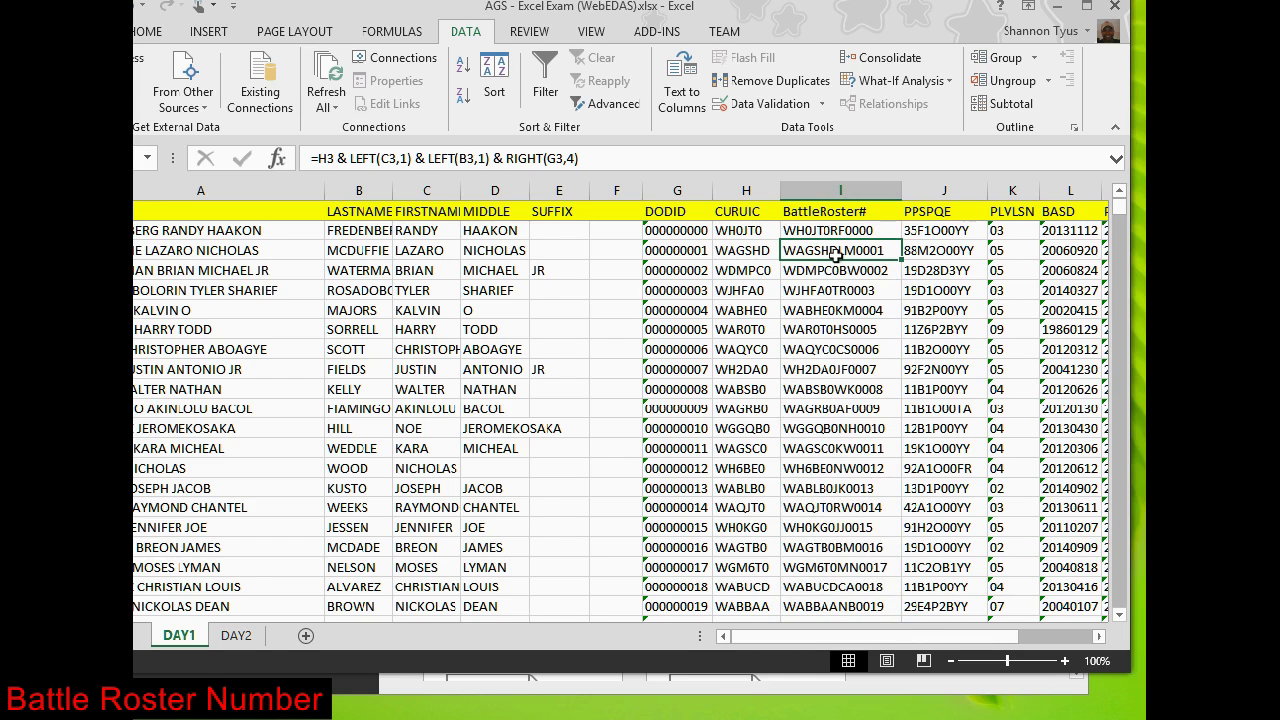